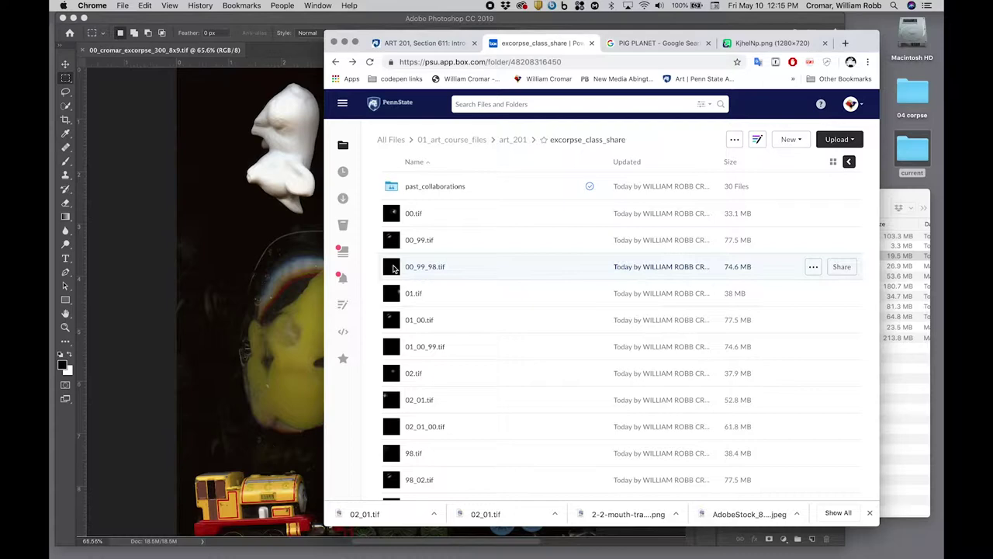
# Download 00_99_98.tif from the Box class share folder and save it to the Desktop
pyautogui.click(394, 269)
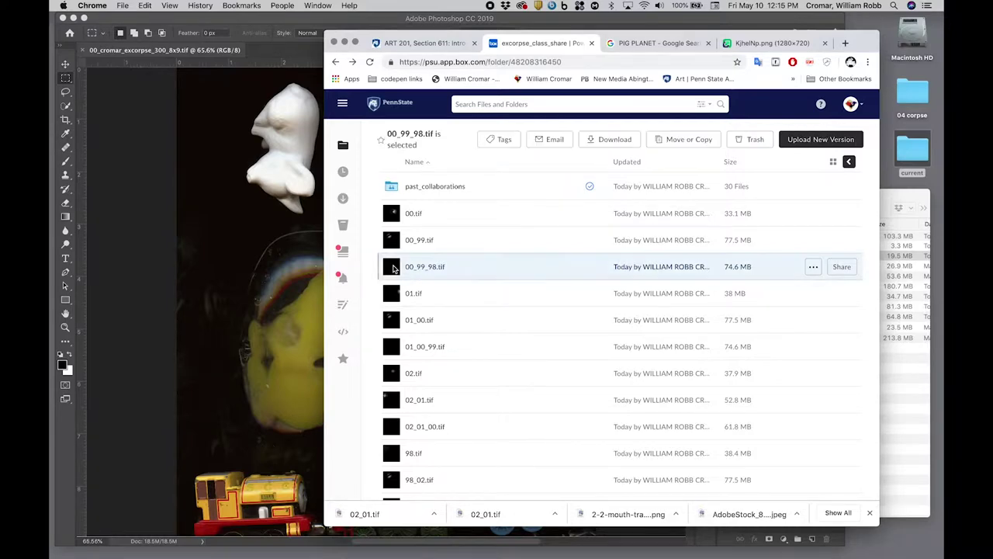
pyautogui.click(615, 139)
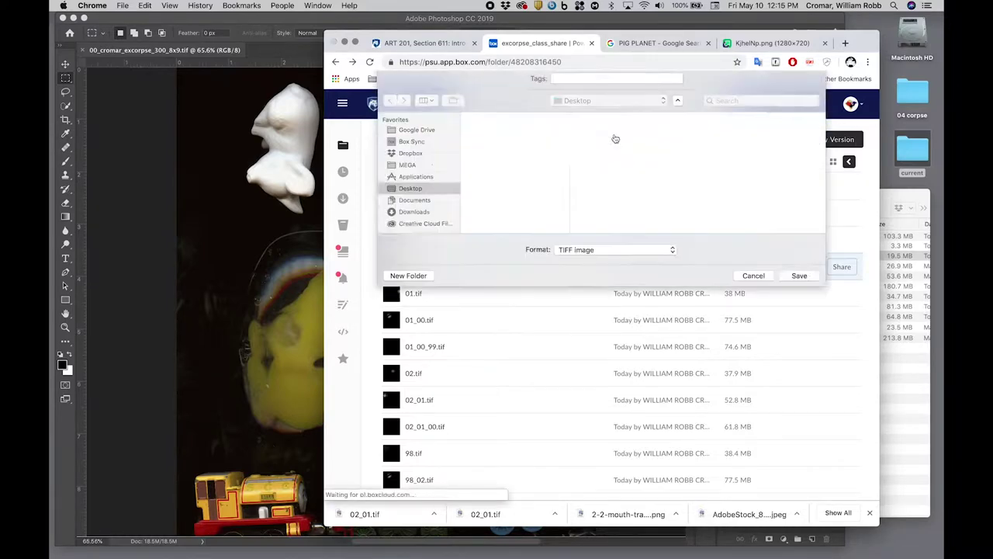
pyautogui.click(789, 299)
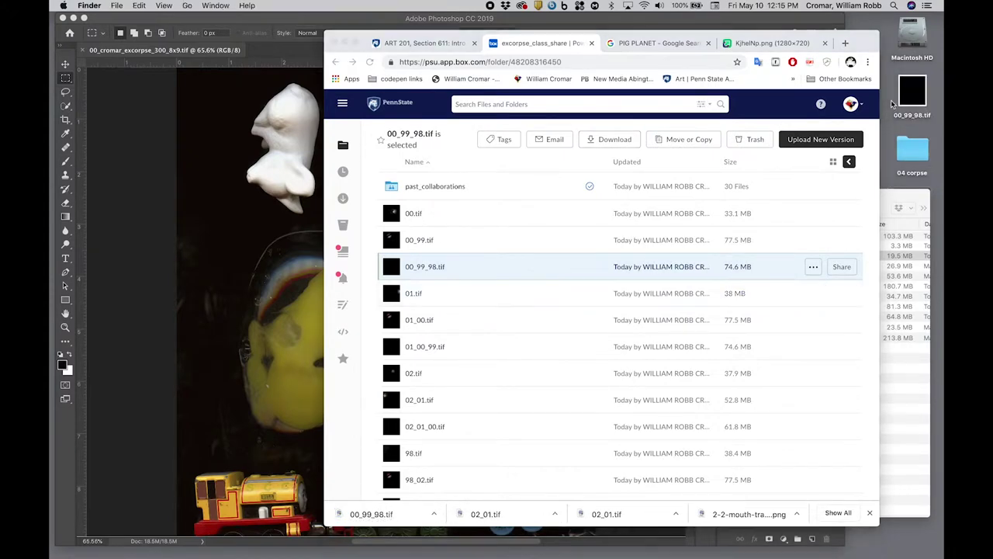
pyautogui.press('super+h')
# Open the downloaded 00_99_98.tif from the desktop in Photoshop
pyautogui.click(913, 90)
pyautogui.rightClick(913, 91)
pyautogui.moveTo(802, 101)
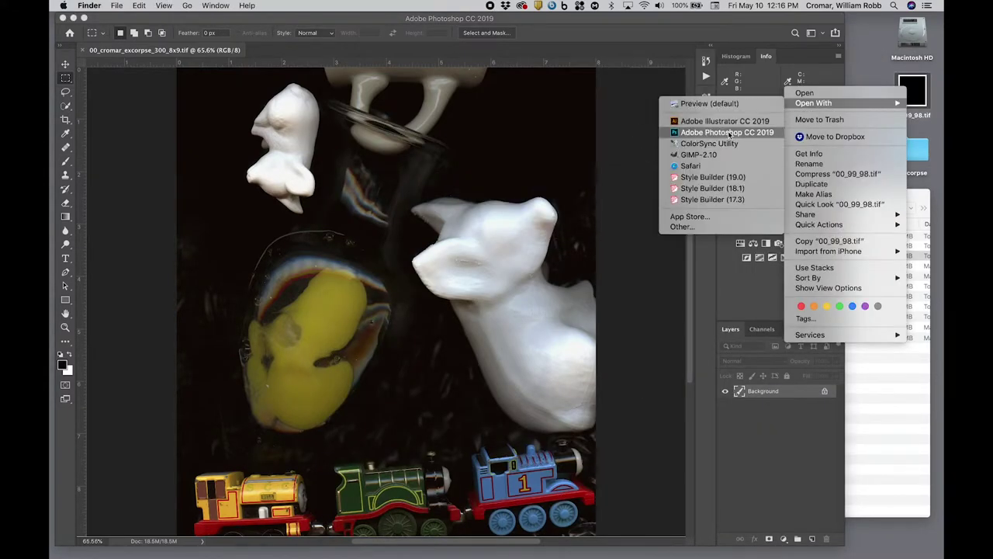
pyautogui.click(722, 133)
# Turn on visibility for layers C, B and A
pyautogui.click(726, 391)
pyautogui.click(726, 405)
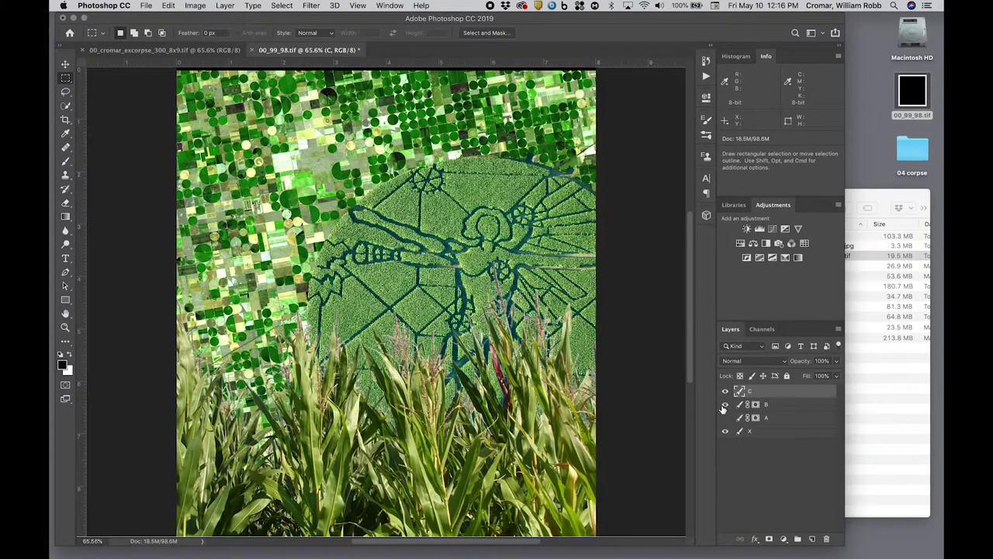
pyautogui.click(726, 417)
# Delete the layer masks from layers B and A
pyautogui.click(757, 405)
pyautogui.rightClick(757, 405)
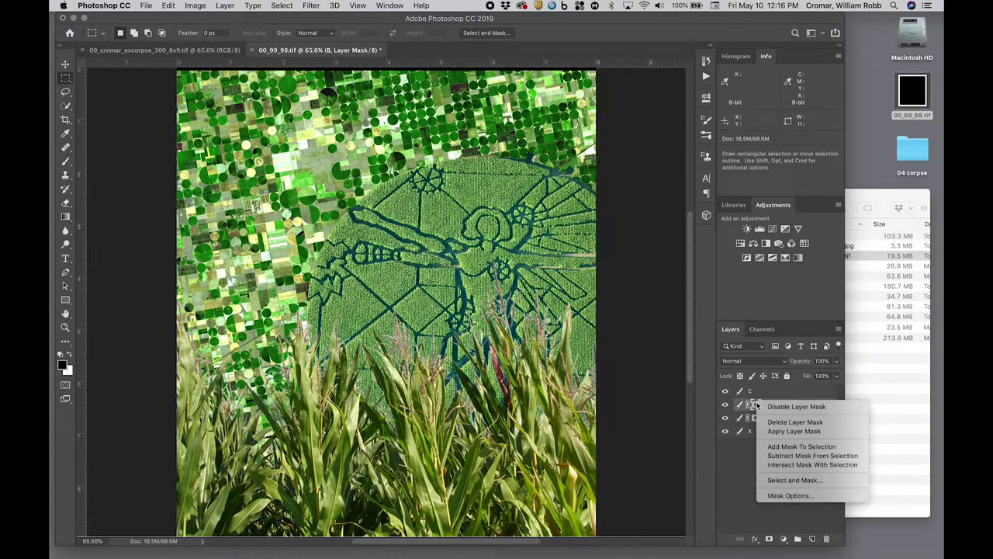
pyautogui.click(767, 422)
pyautogui.click(756, 418)
pyautogui.rightClick(756, 417)
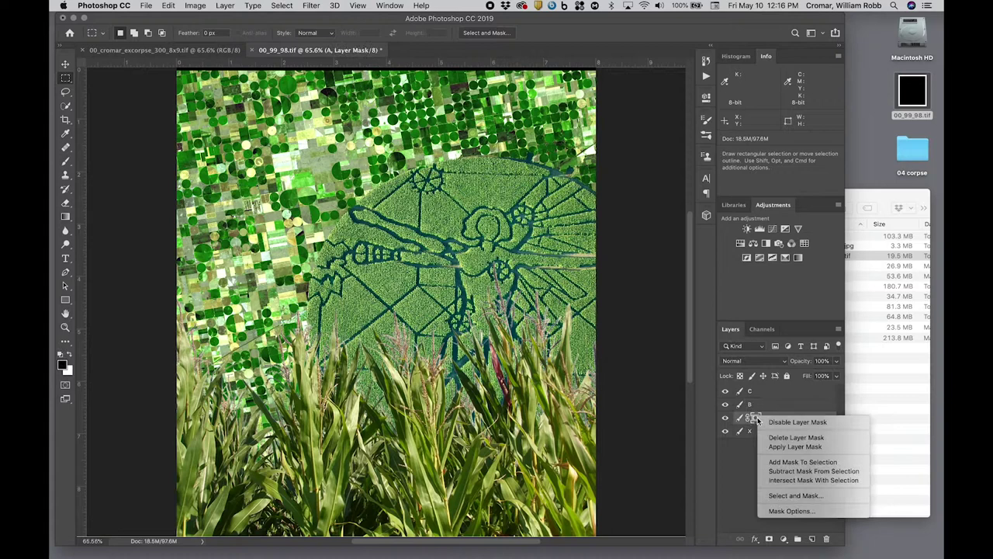
pyautogui.click(772, 443)
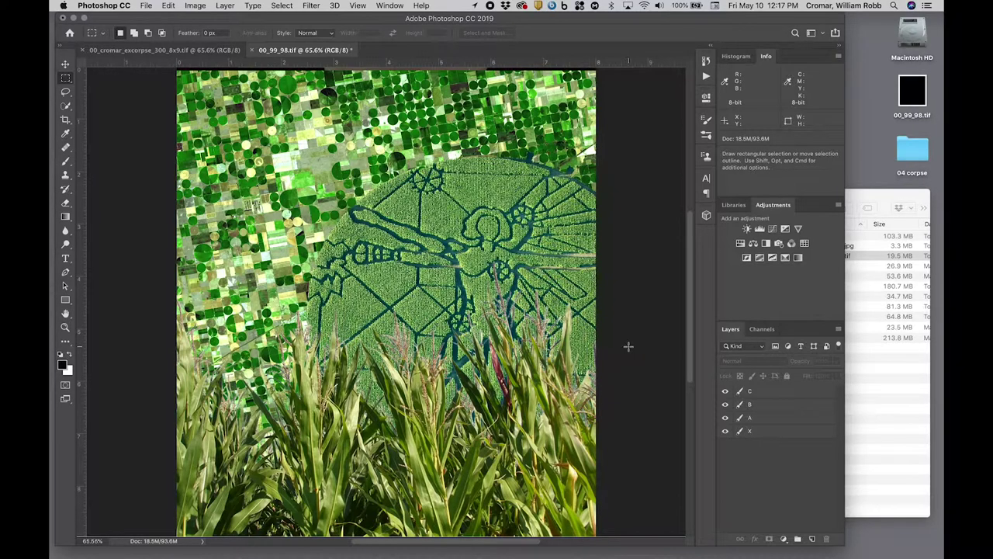
pyautogui.click(769, 538)
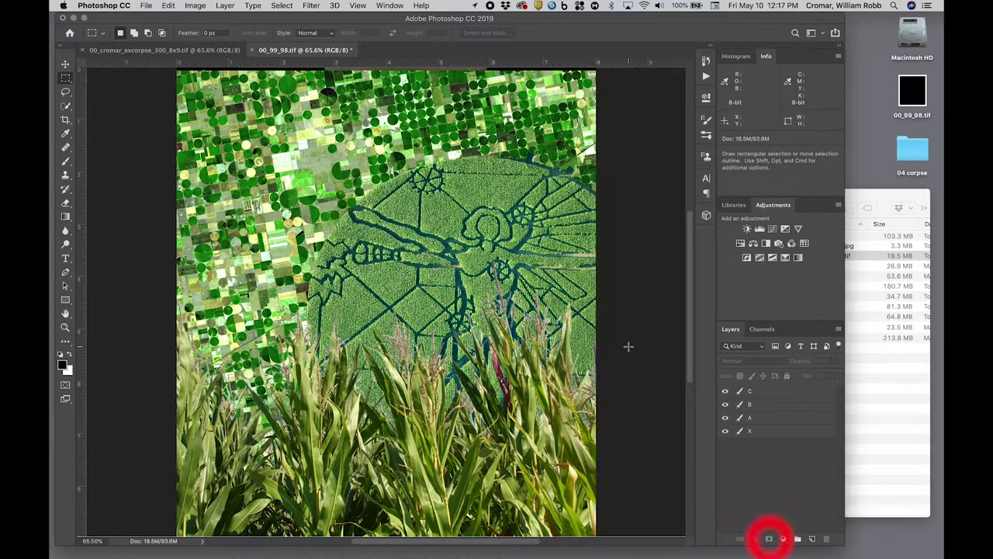
pyautogui.click(824, 357)
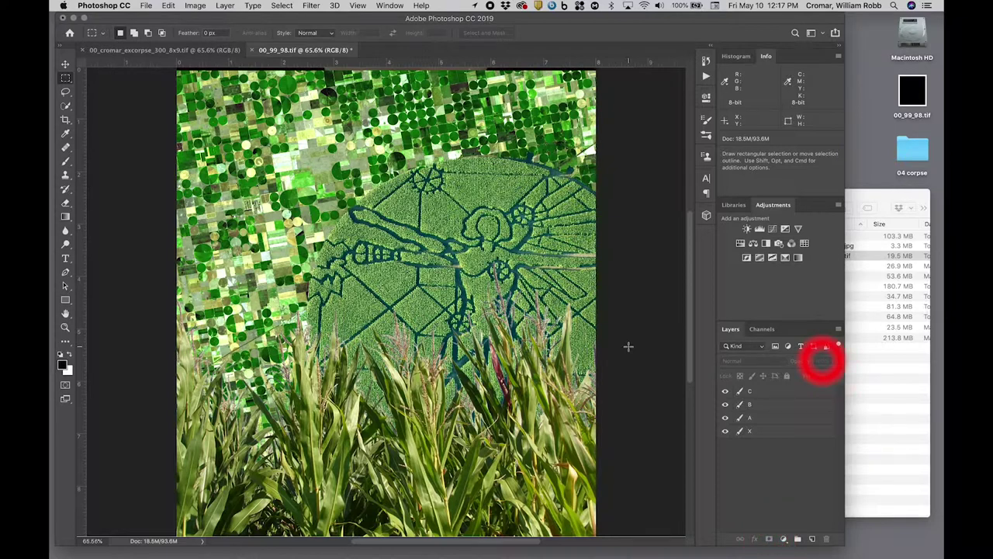
pyautogui.click(746, 359)
pyautogui.click(310, 8)
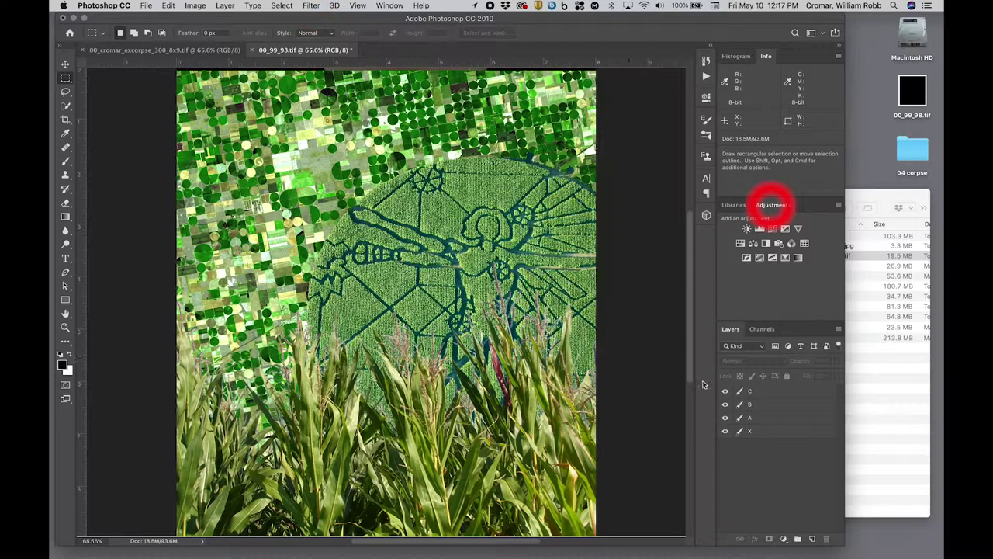
pyautogui.click(764, 396)
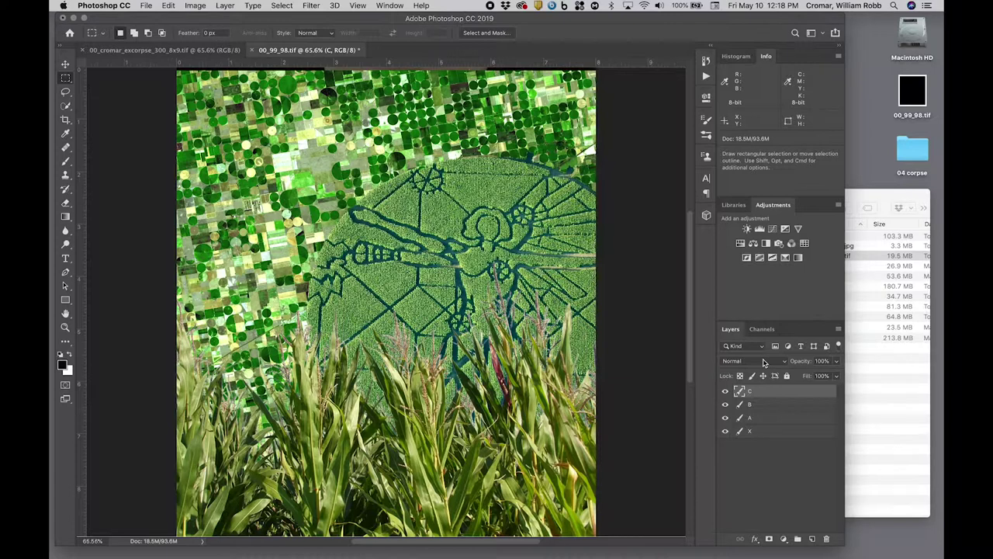
pyautogui.click(67, 204)
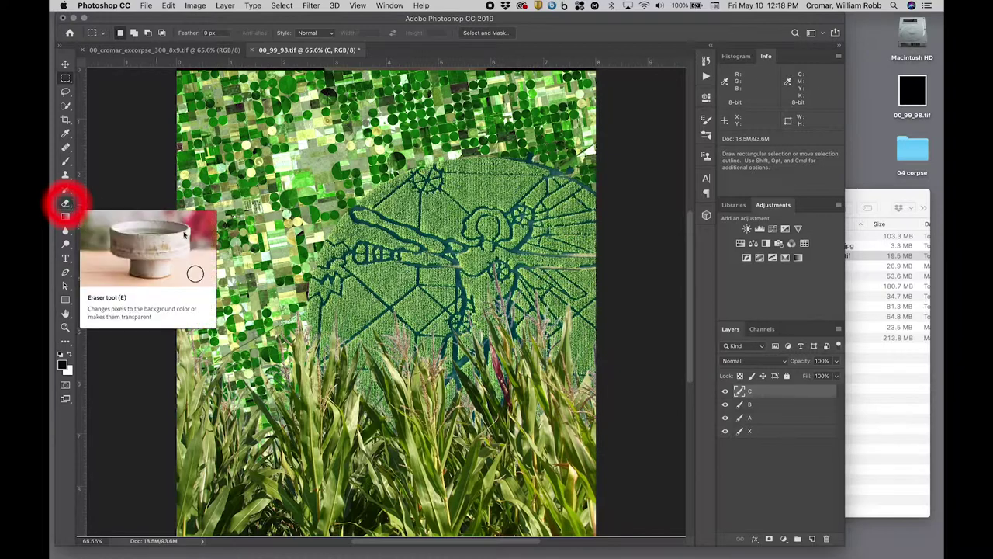
pyautogui.click(769, 539)
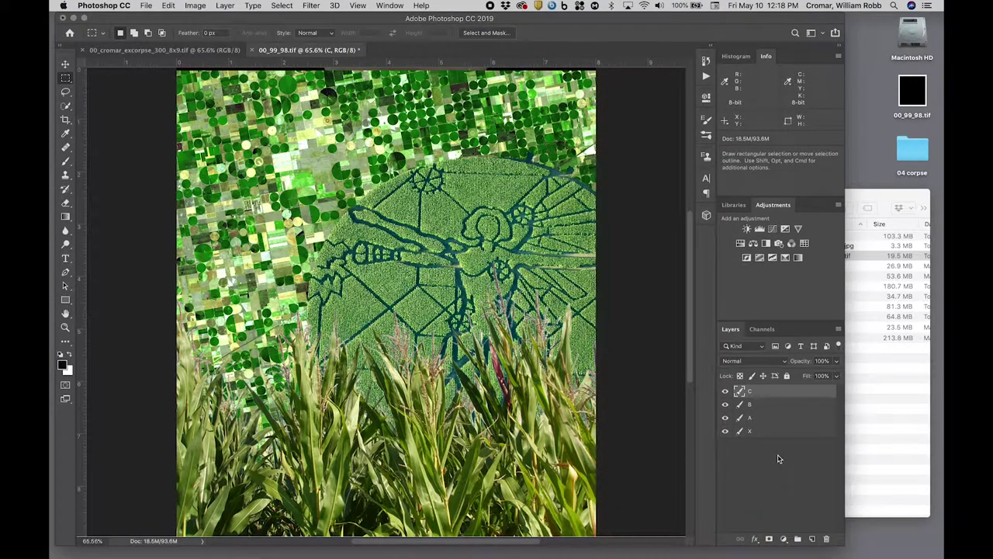
pyautogui.click(825, 361)
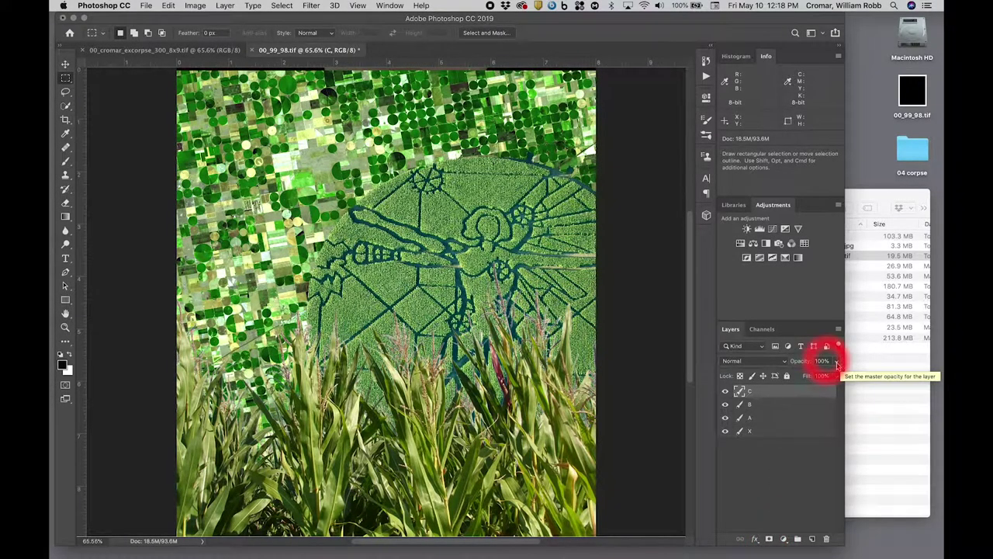
pyautogui.click(837, 362)
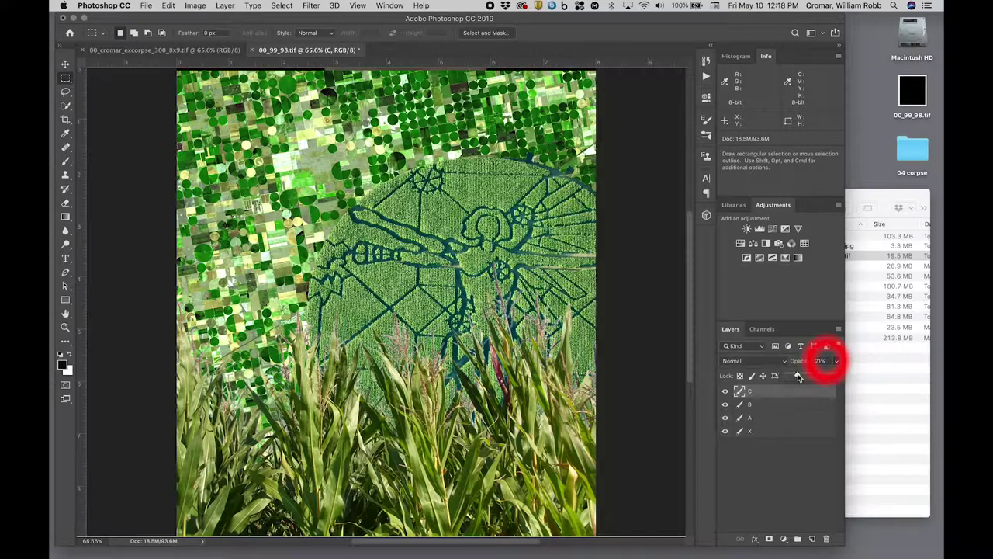
pyautogui.click(779, 475)
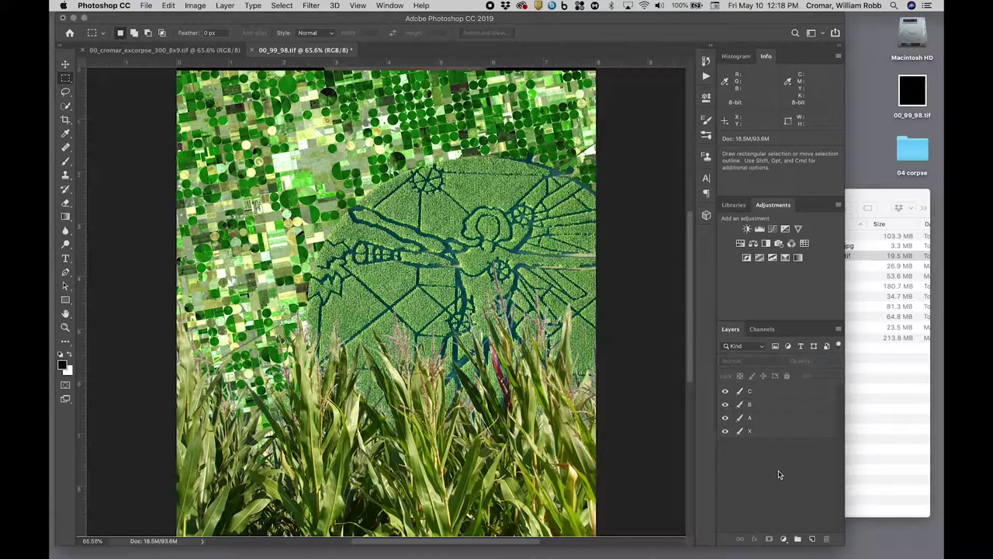
pyautogui.click(750, 391)
pyautogui.click(772, 361)
pyautogui.click(733, 361)
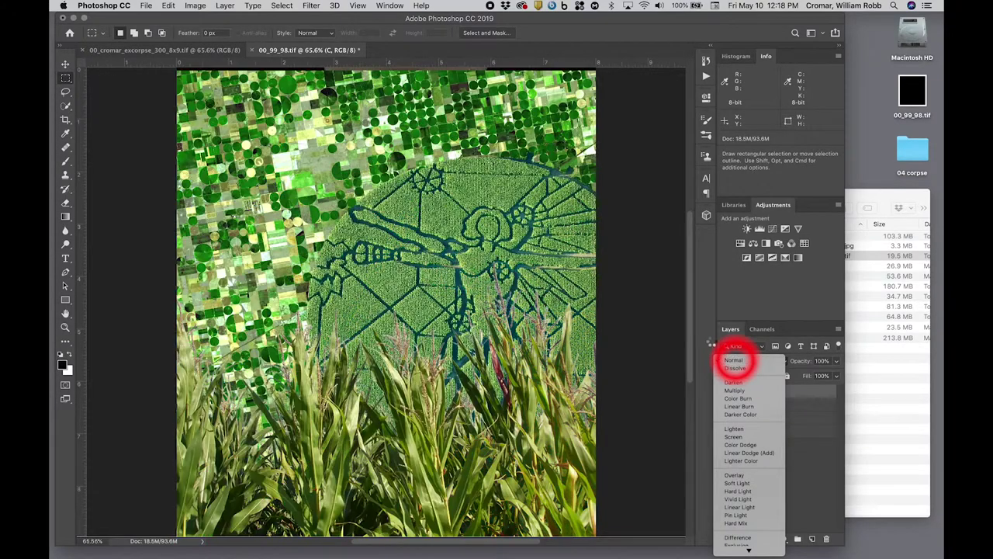
pyautogui.click(770, 480)
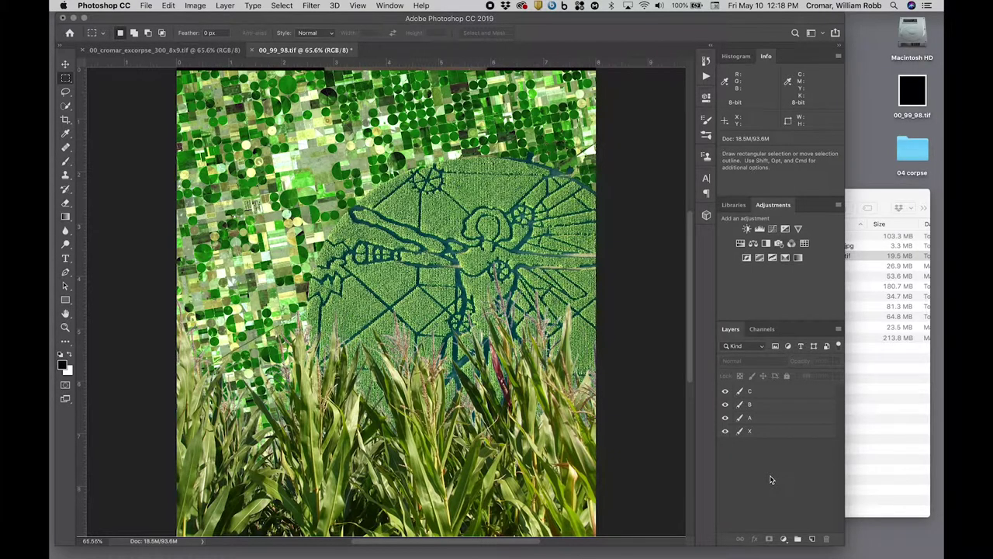
# Drop layer C's opacity to about 62%, restore it to 100%, then show its blend modes
pyautogui.click(780, 391)
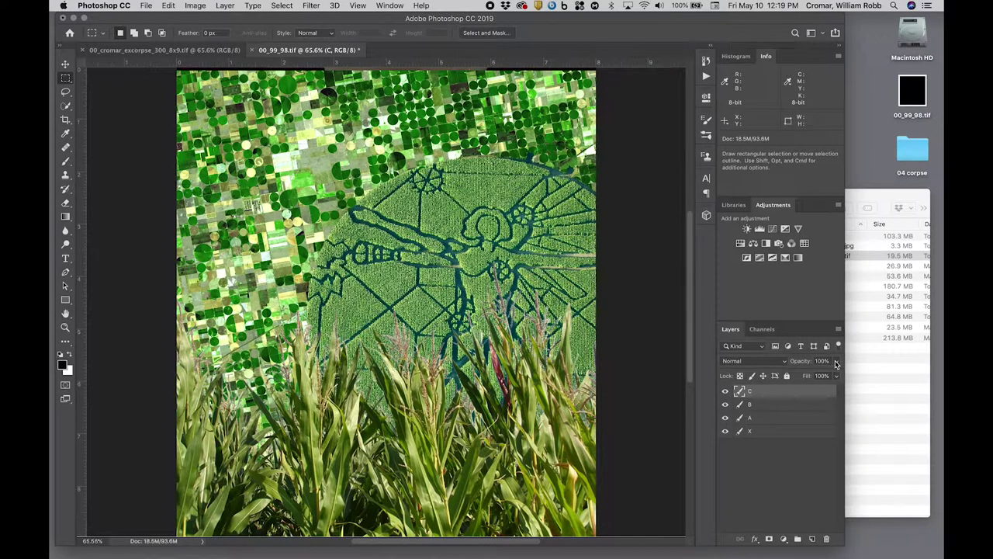
pyautogui.moveTo(835, 362); pyautogui.dragTo(819, 377)
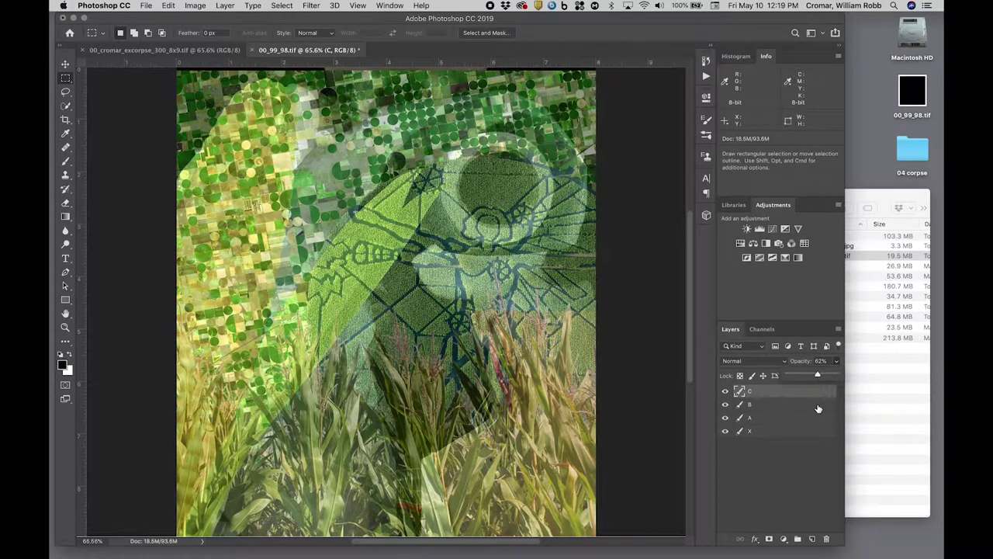
pyautogui.click(818, 404)
pyautogui.click(836, 361)
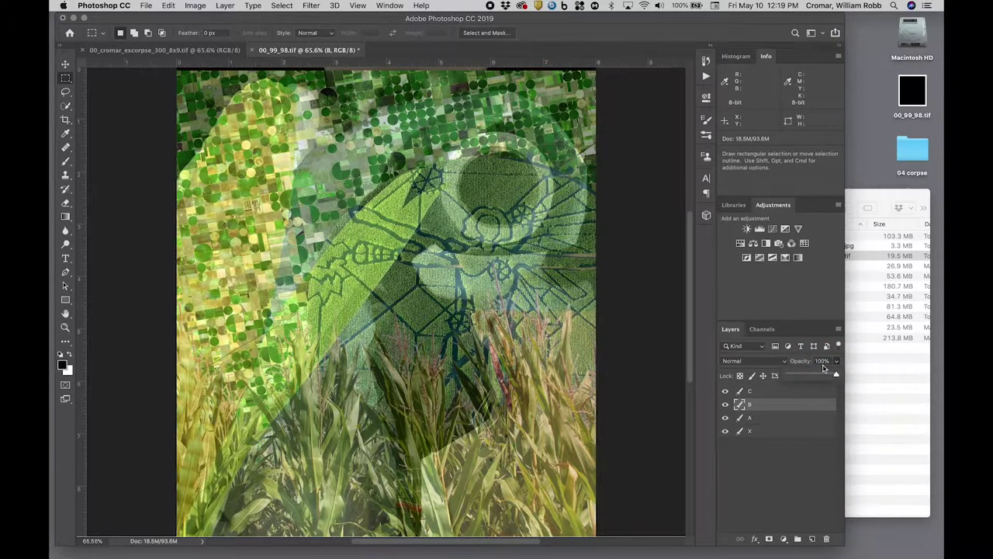
pyautogui.click(820, 369)
pyautogui.click(803, 395)
pyautogui.click(836, 362)
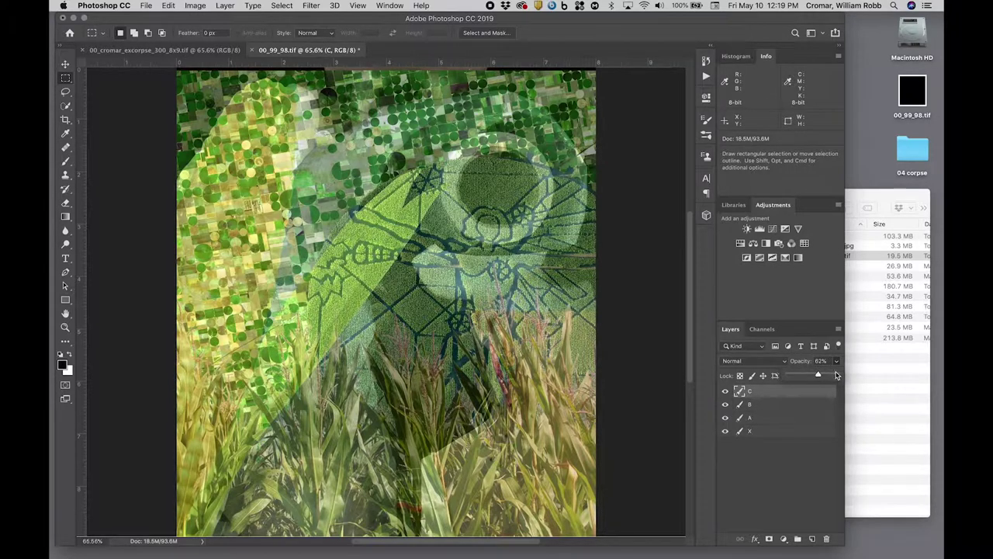
pyautogui.moveTo(835, 374); pyautogui.dragTo(845, 375)
pyautogui.click(733, 361)
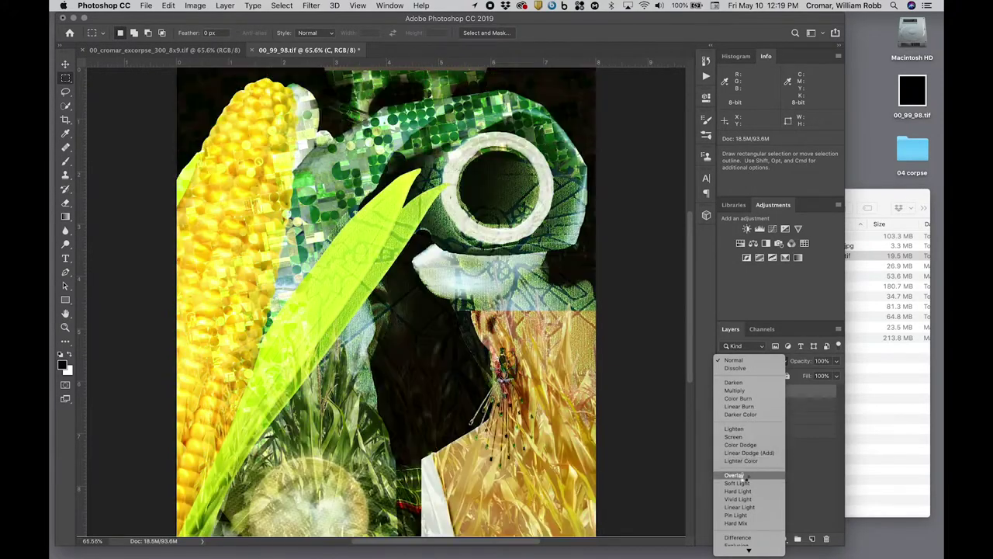
# Blend layer C as Overlay and layer B as Multiply, then open Filter with C selected
pyautogui.click(737, 476)
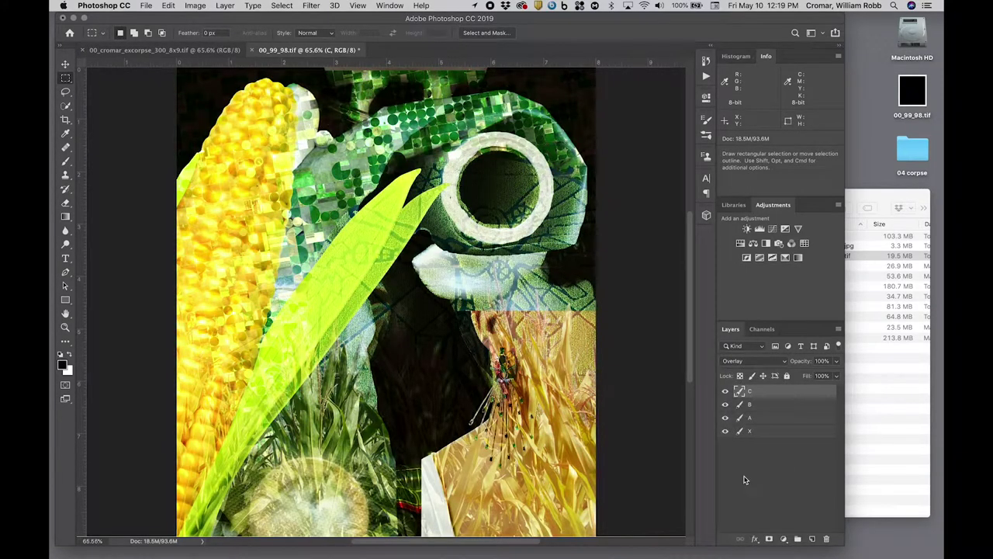
pyautogui.click(780, 405)
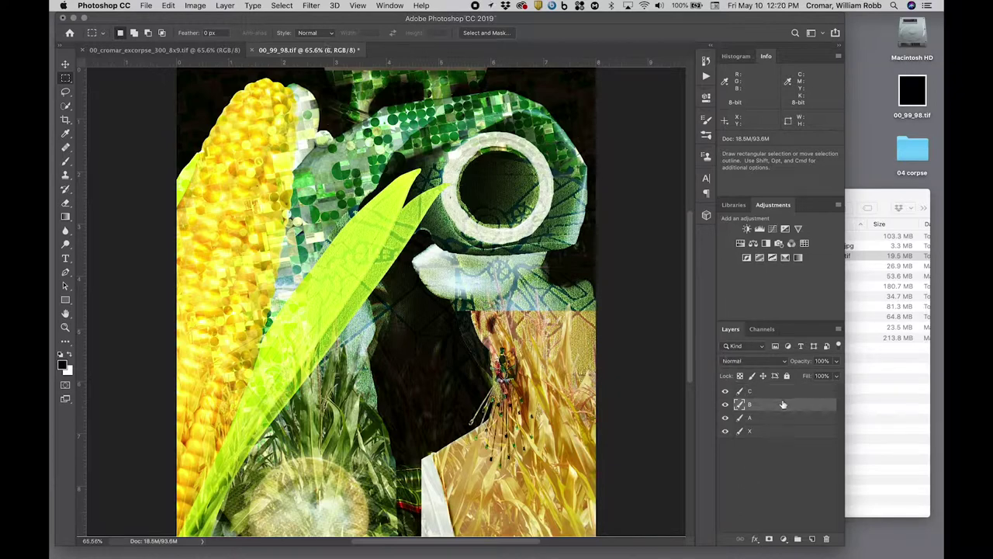
pyautogui.click(772, 361)
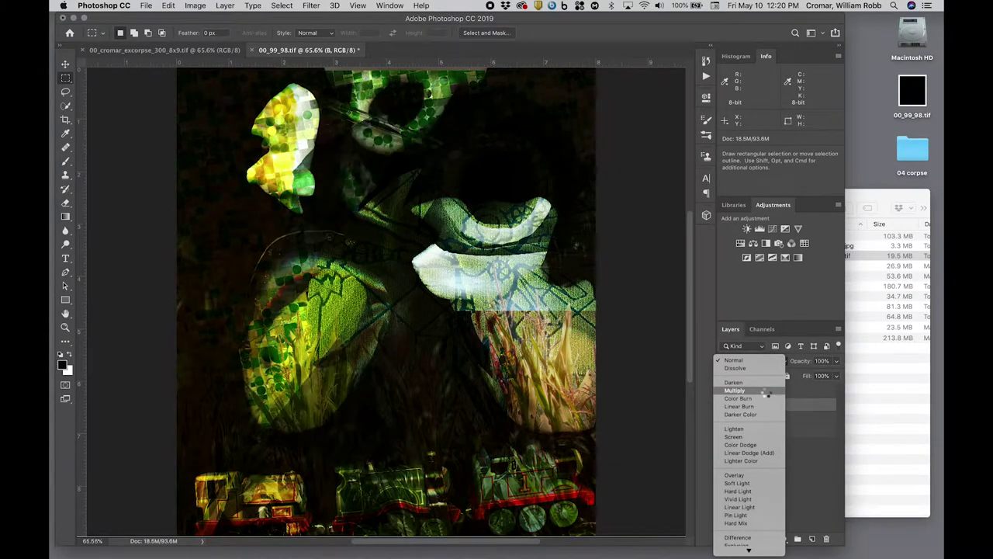
pyautogui.click(767, 394)
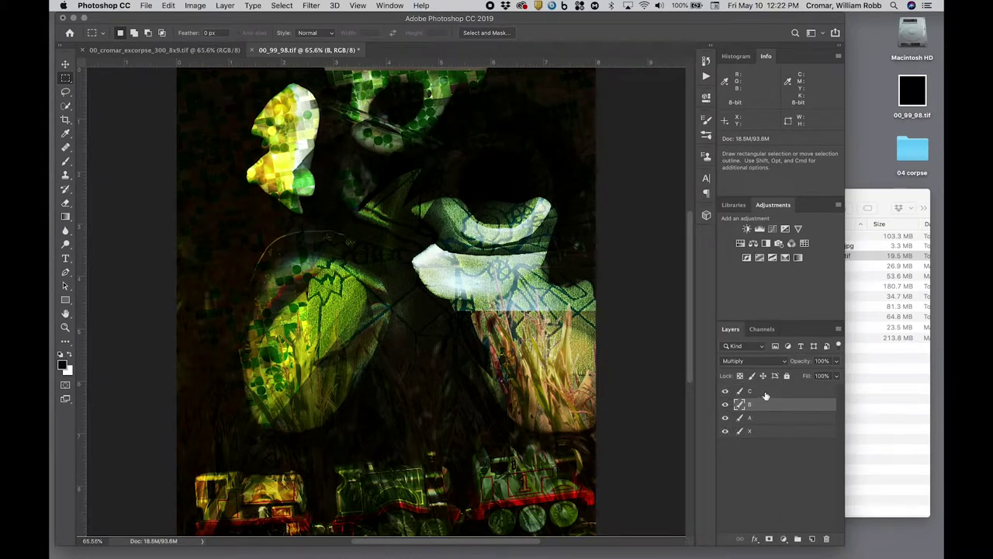
pyautogui.click(766, 392)
pyautogui.click(312, 5)
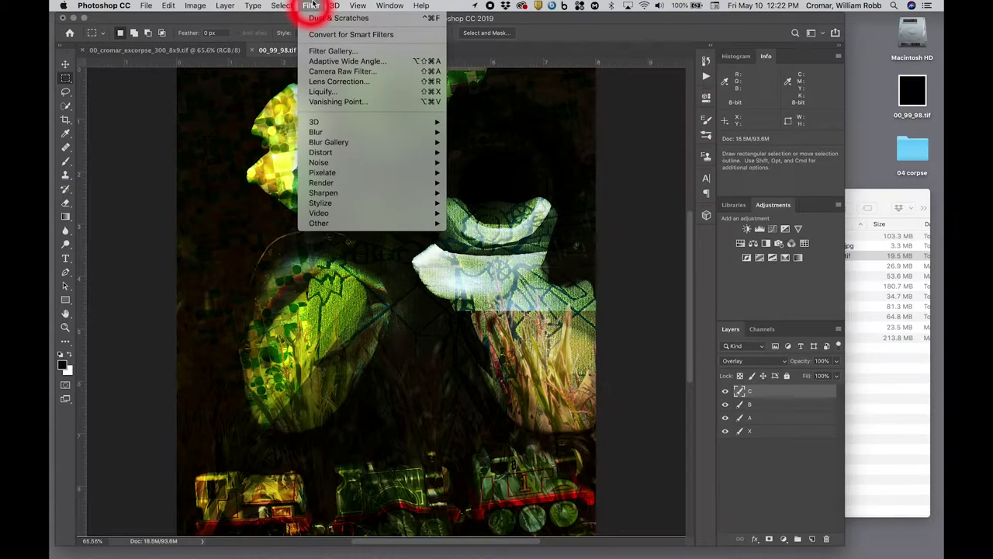
# In the Filter Gallery, preview Diffuse Glow, Accented Edges, Angled Strokes, Spatter and Sprayed Strokes, then return to Glass
pyautogui.click(332, 50)
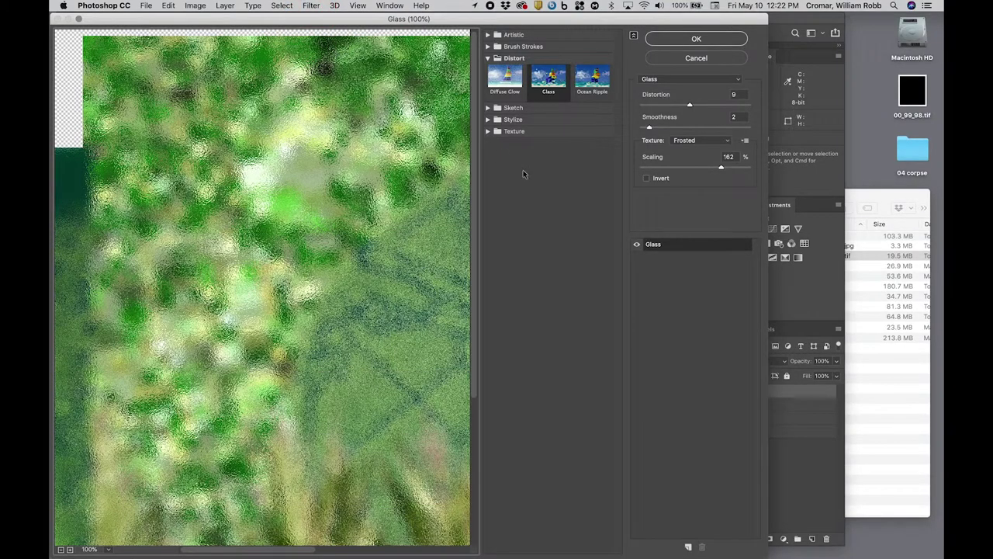
pyautogui.click(505, 78)
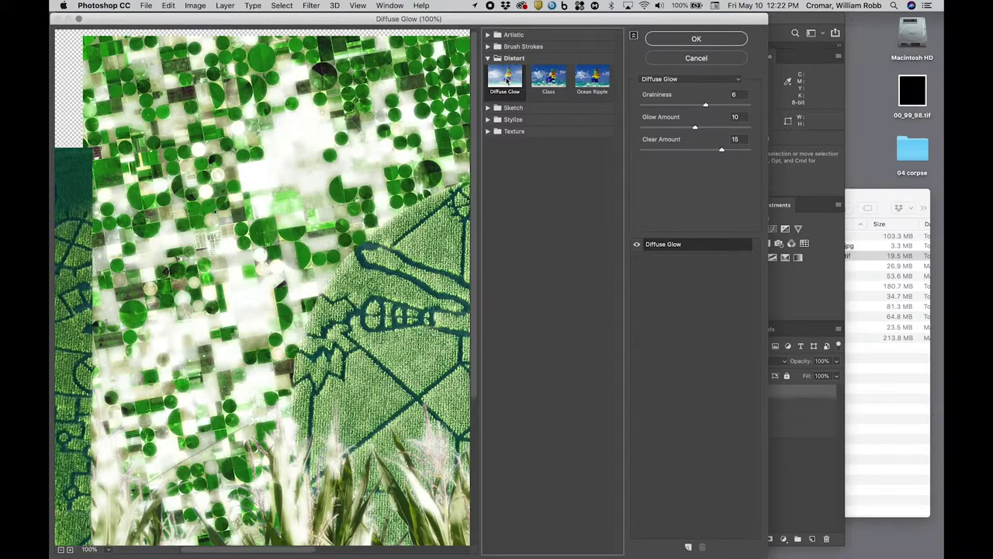
pyautogui.click(495, 47)
pyautogui.click(505, 63)
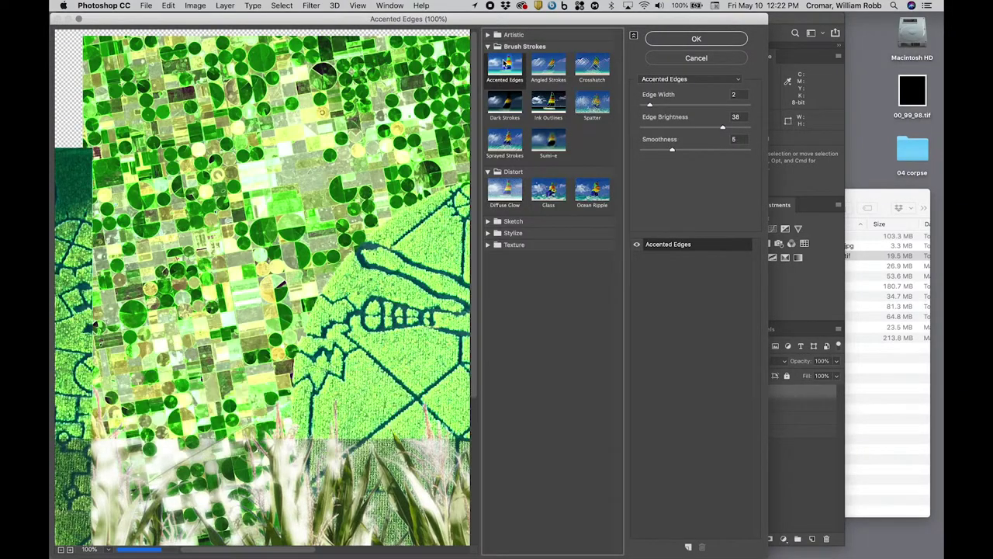
pyautogui.click(546, 68)
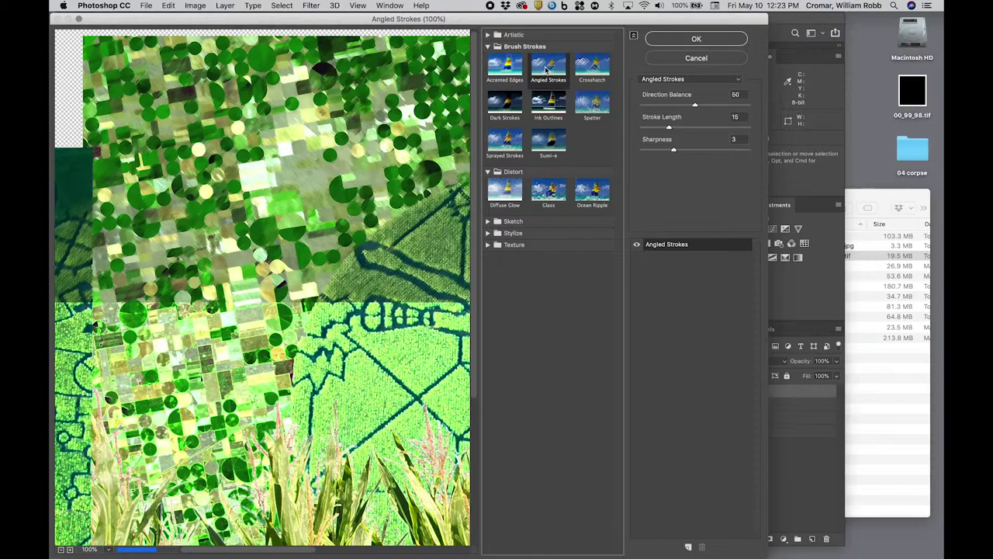
pyautogui.click(591, 103)
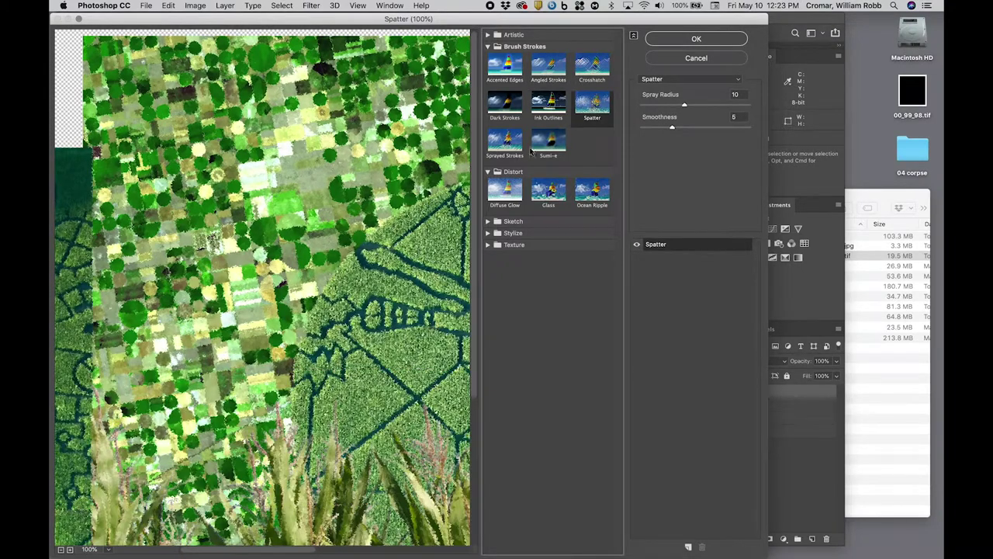
pyautogui.click(512, 142)
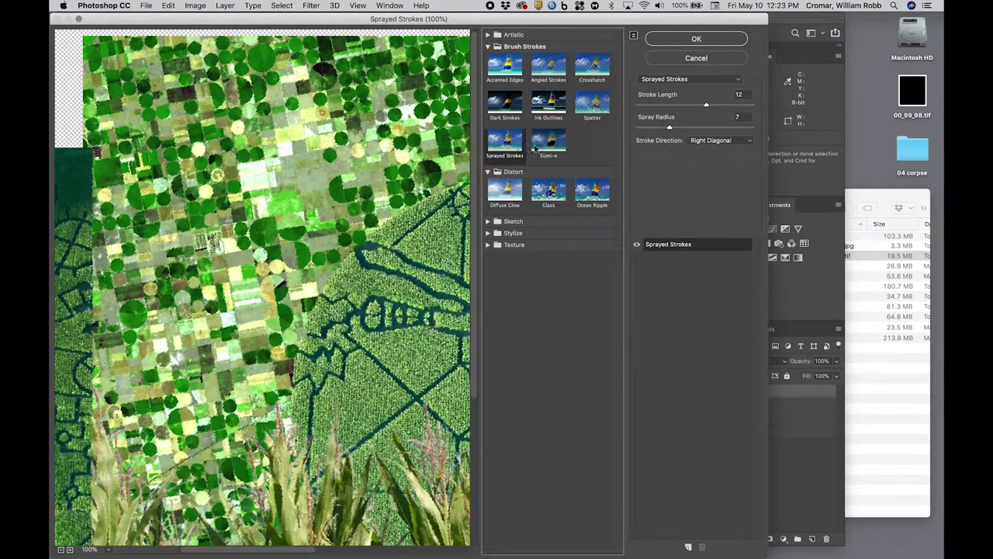
pyautogui.click(547, 191)
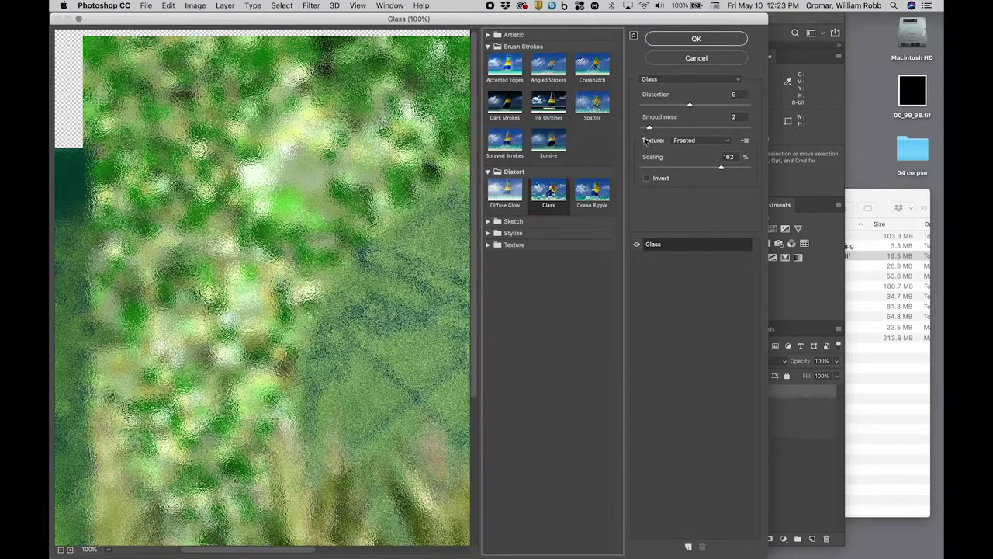
# Apply Glass to layer C with Distortion 7, Smoothness 9 and Frosted texture
pyautogui.moveTo(690, 105); pyautogui.dragTo(697, 105)
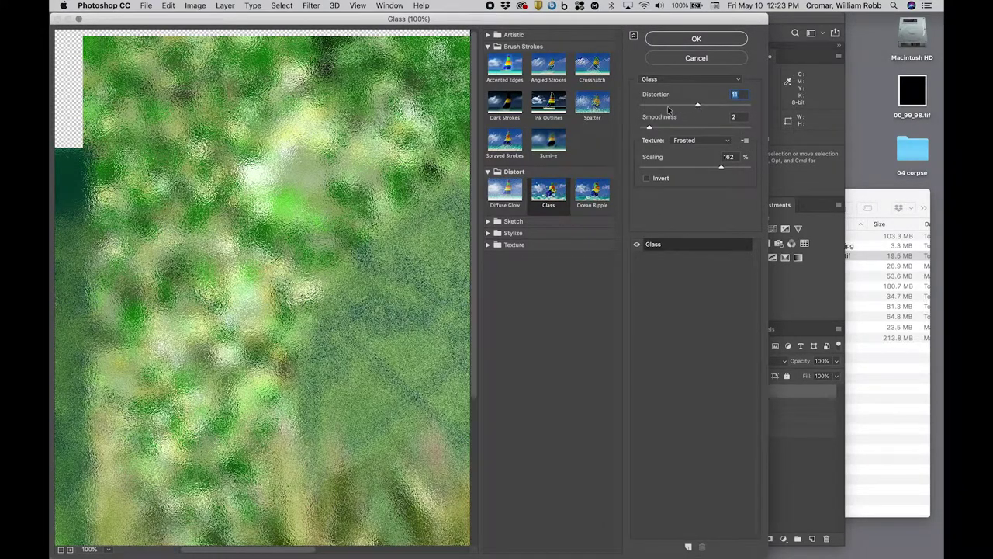
pyautogui.click(664, 106)
pyautogui.click(686, 128)
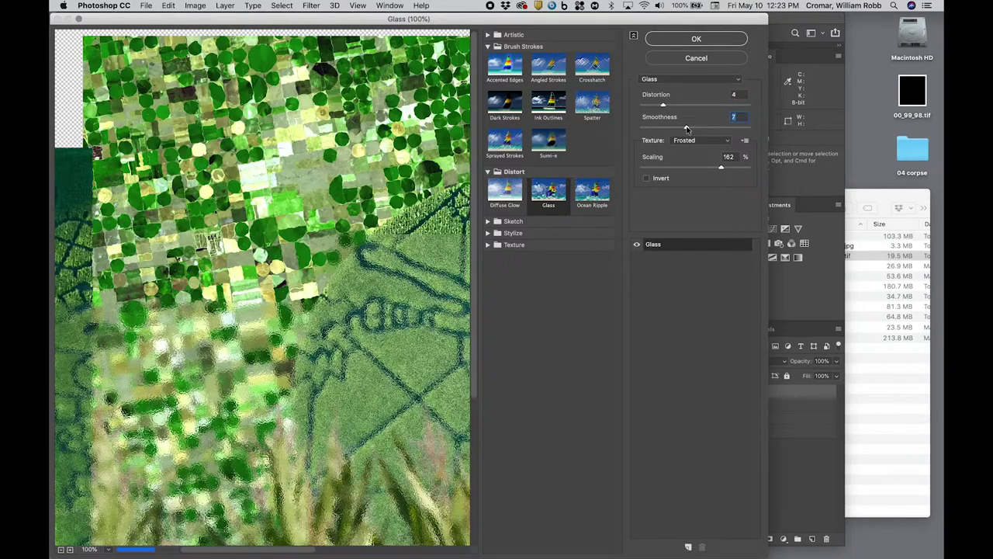
pyautogui.click(662, 127)
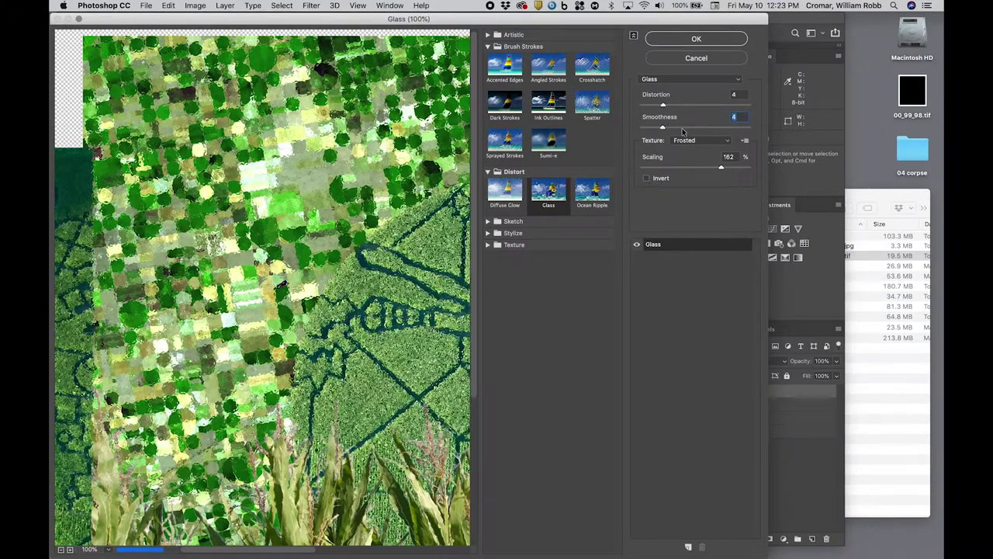
pyautogui.click(704, 129)
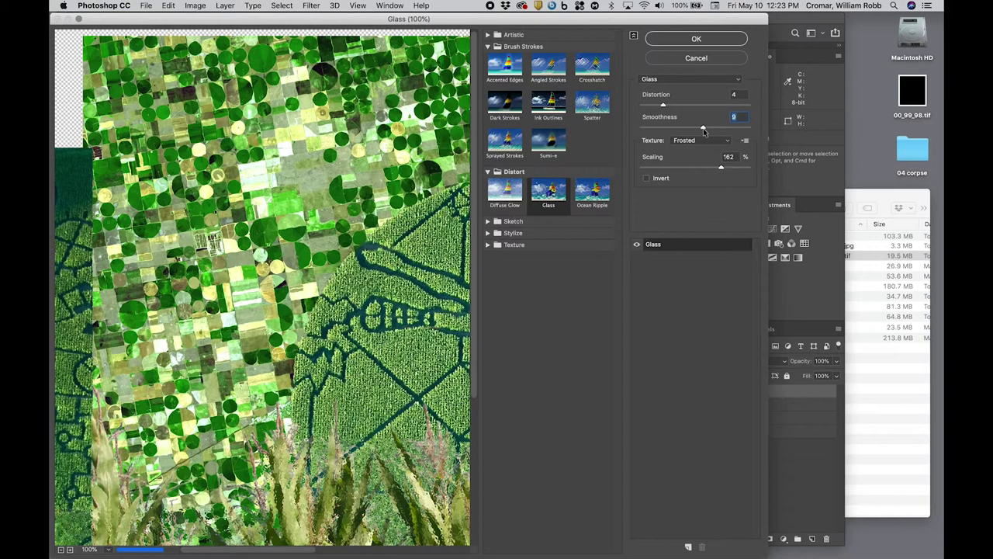
pyautogui.click(678, 104)
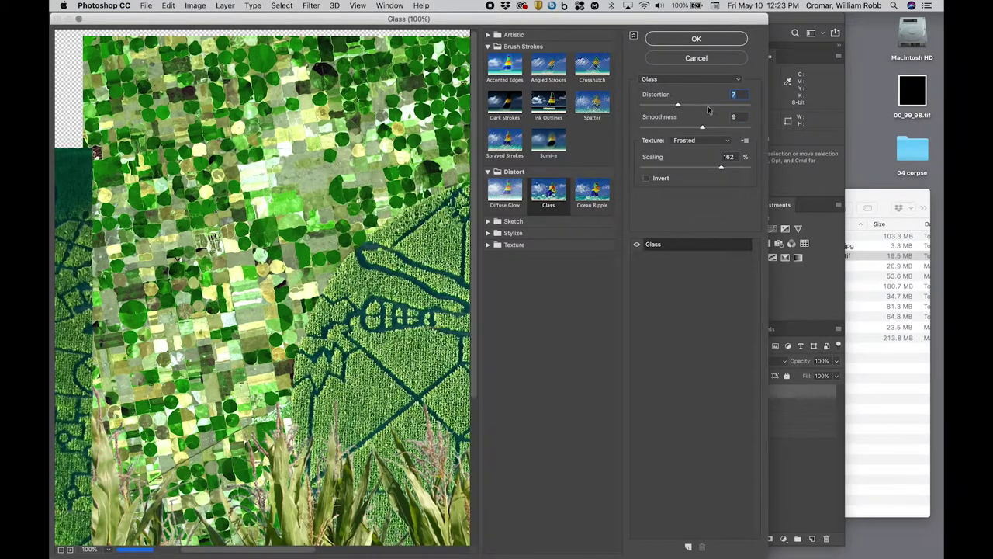
pyautogui.click(712, 39)
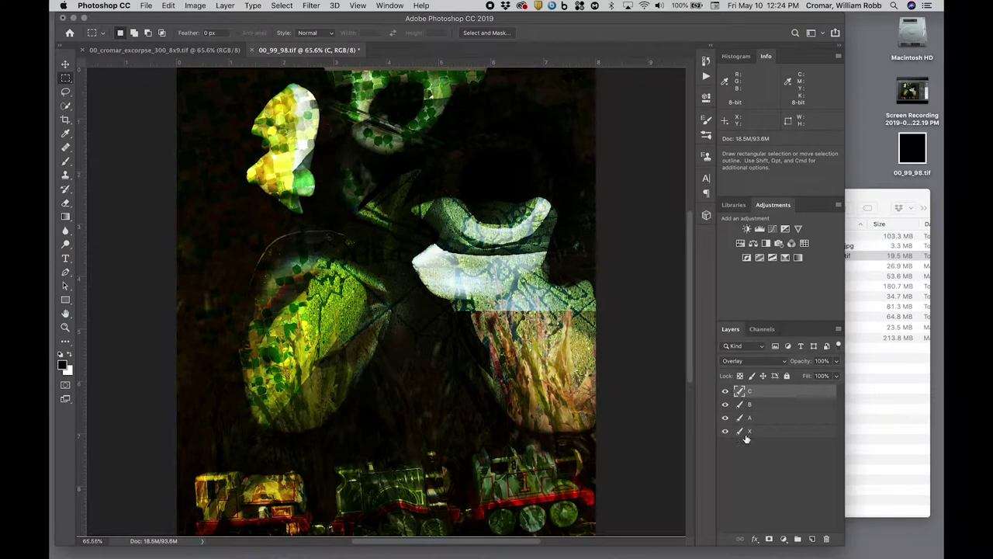
# Add a colorized Hue/Saturation layer clipped to layer B, hue 231 and saturation 89
pyautogui.click(773, 204)
pyautogui.click(757, 405)
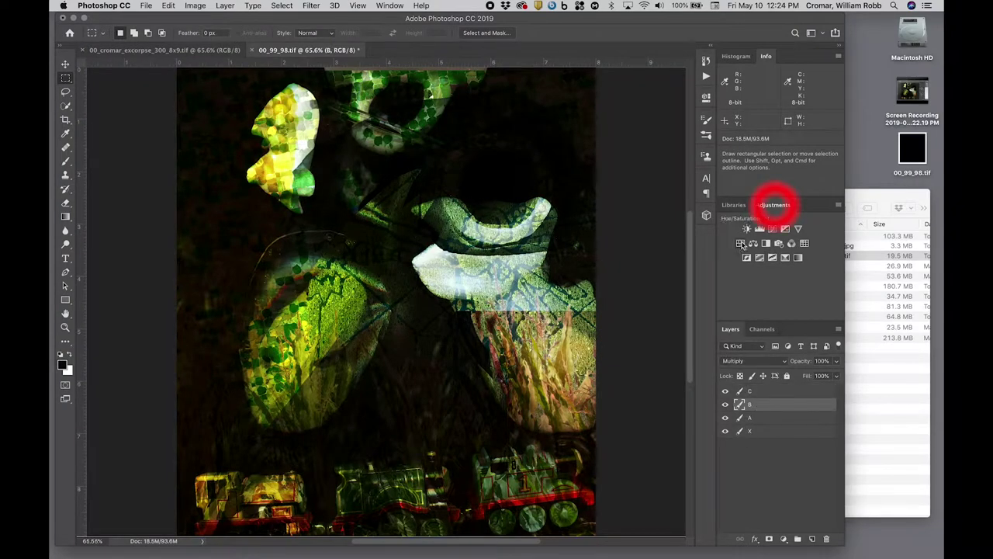
pyautogui.click(741, 244)
pyautogui.click(498, 224)
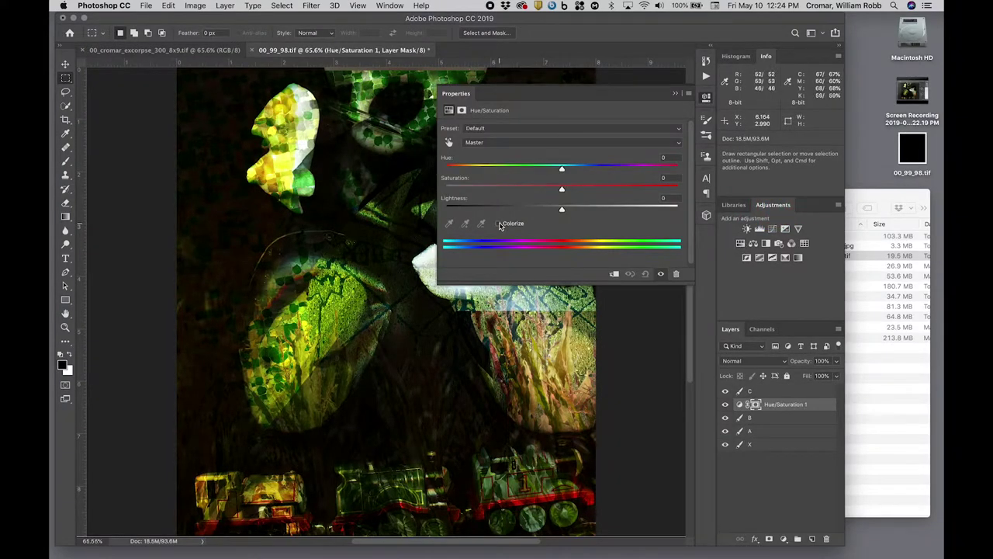
pyautogui.moveTo(504, 189); pyautogui.dragTo(653, 192)
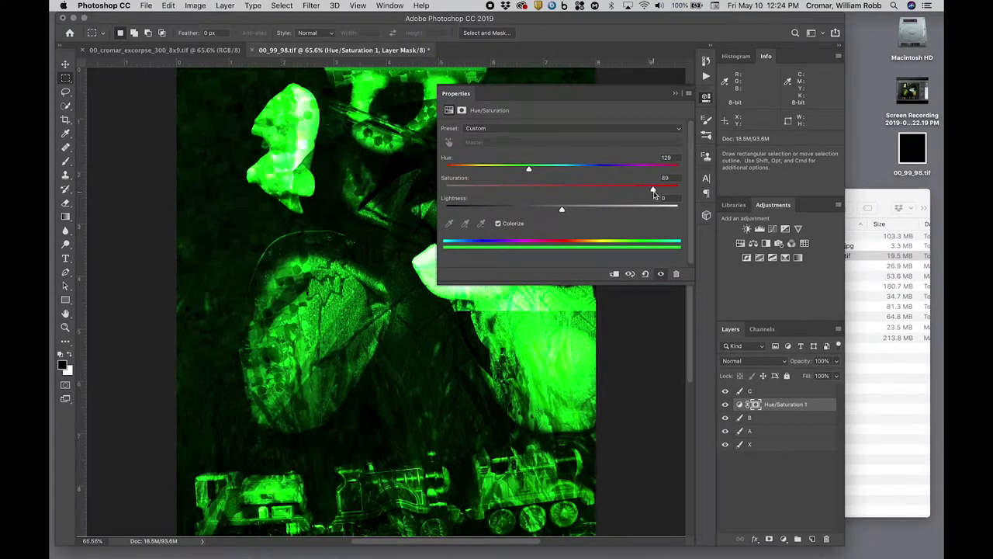
pyautogui.moveTo(606, 167); pyautogui.dragTo(595, 168)
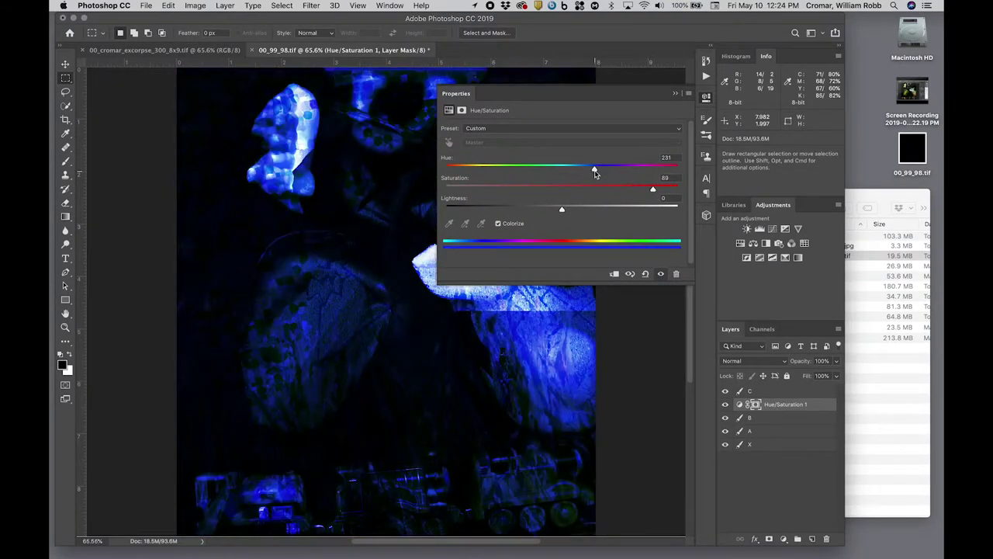
pyautogui.click(614, 274)
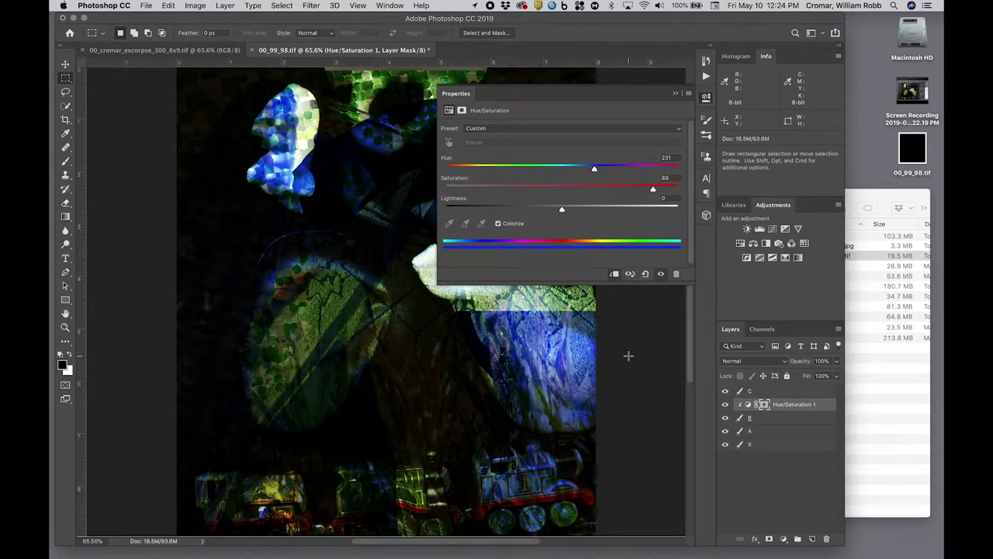
# Add a Brightness/Contrast adjustment layer with brightness raised to 60
pyautogui.click(676, 93)
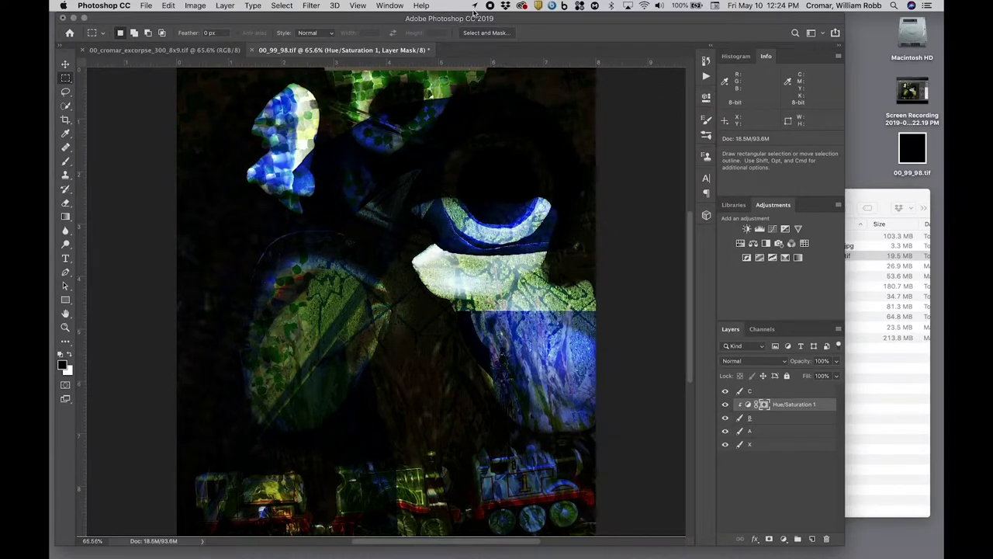
pyautogui.click(746, 228)
pyautogui.moveTo(562, 158); pyautogui.dragTo(592, 179)
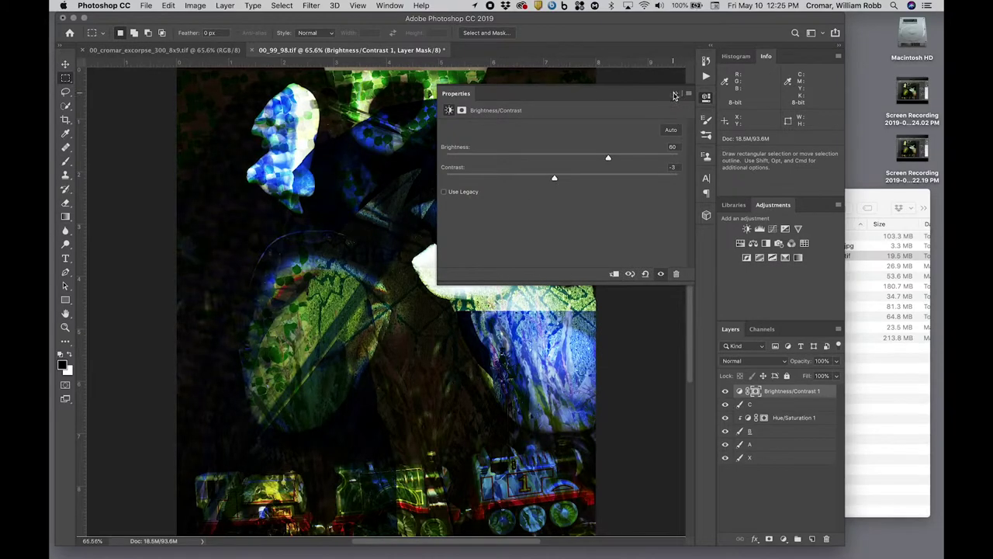
# Add an Invert adjustment above layer B, then undo it
pyautogui.click(675, 93)
pyautogui.click(787, 404)
pyautogui.click(788, 431)
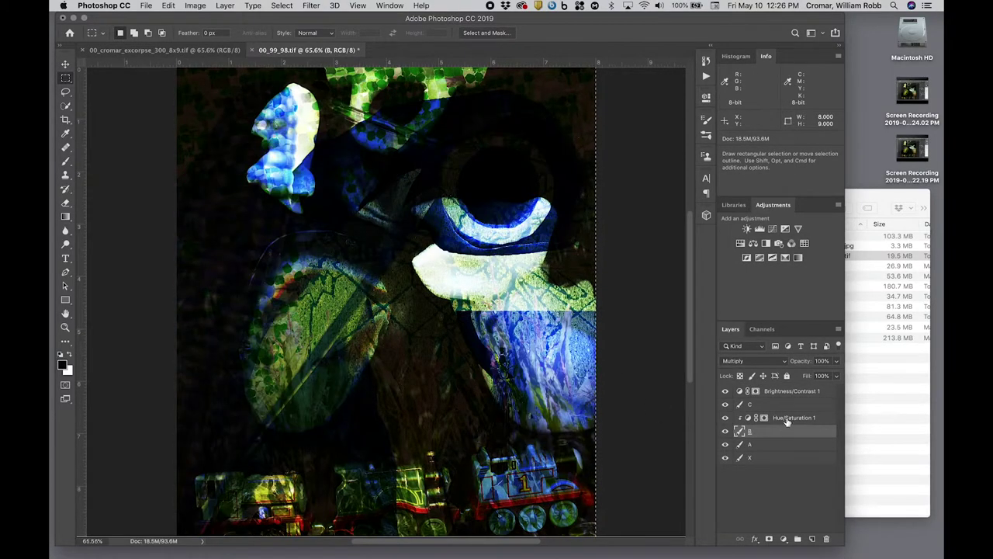
pyautogui.click(746, 257)
pyautogui.press('super+z')
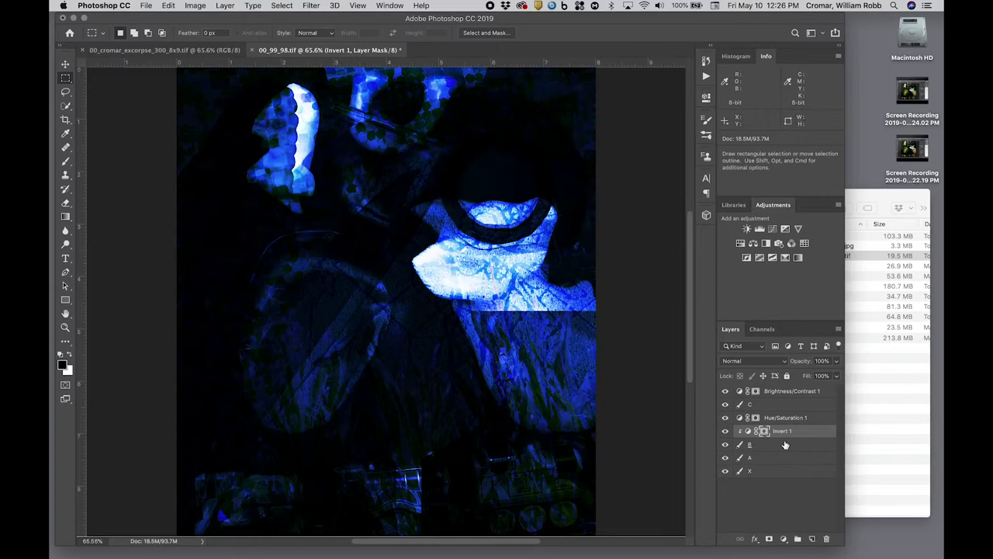
# Clip the Hue/Saturation 1 layer to the layer below
pyautogui.doubleClick(785, 417)
pyautogui.click(706, 97)
pyautogui.click(621, 271)
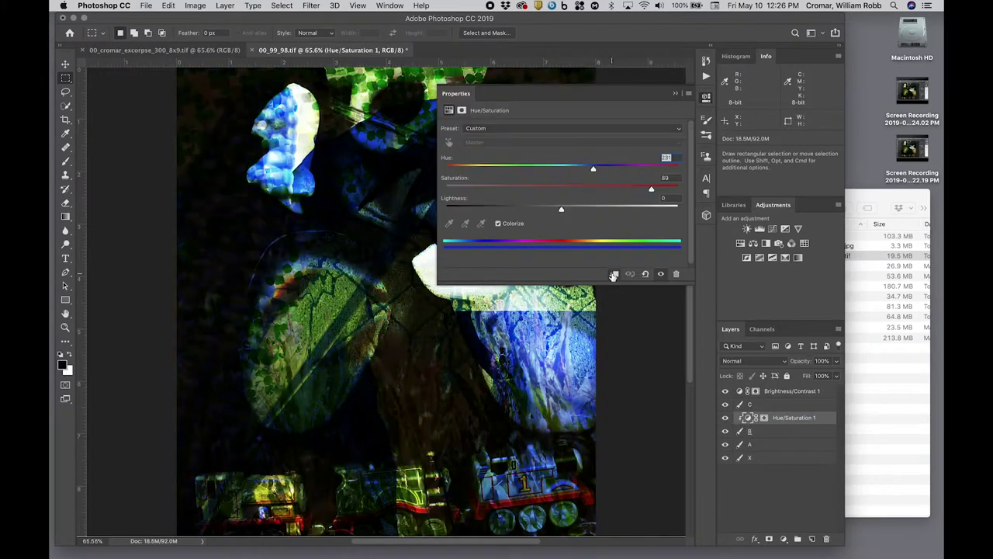
# Add an Exposure layer above layer B with offset raised to about +0.18
pyautogui.click(788, 430)
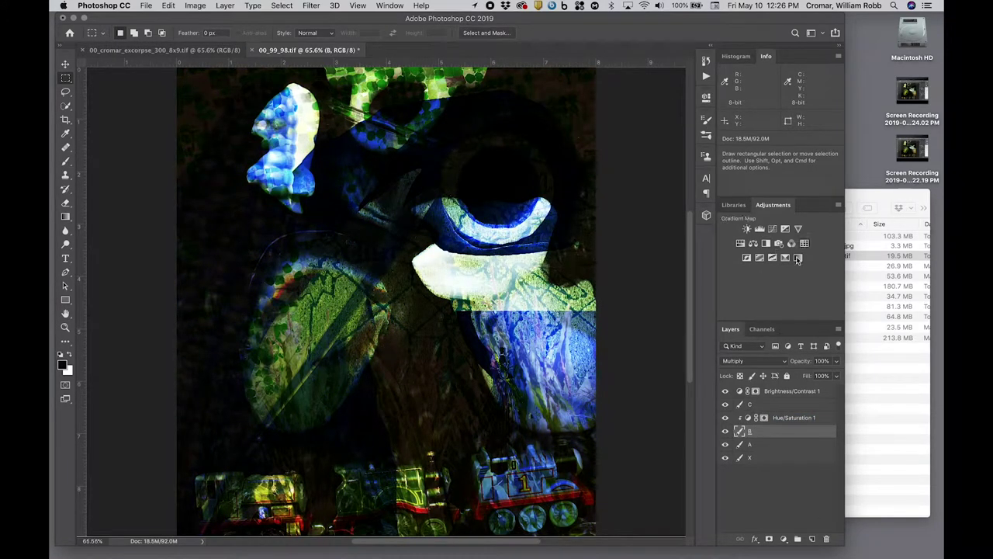
pyautogui.click(785, 228)
pyautogui.moveTo(562, 177); pyautogui.dragTo(598, 174)
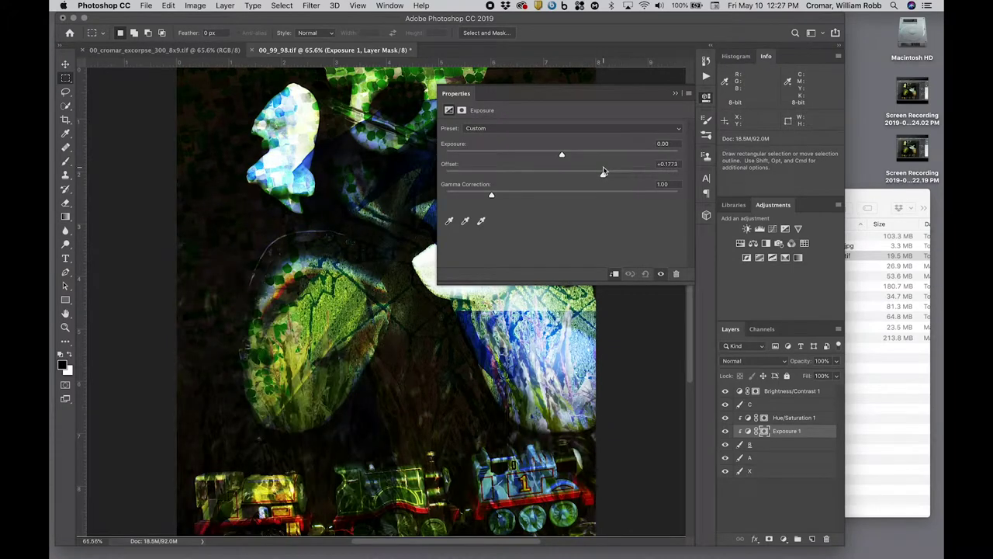
pyautogui.click(675, 93)
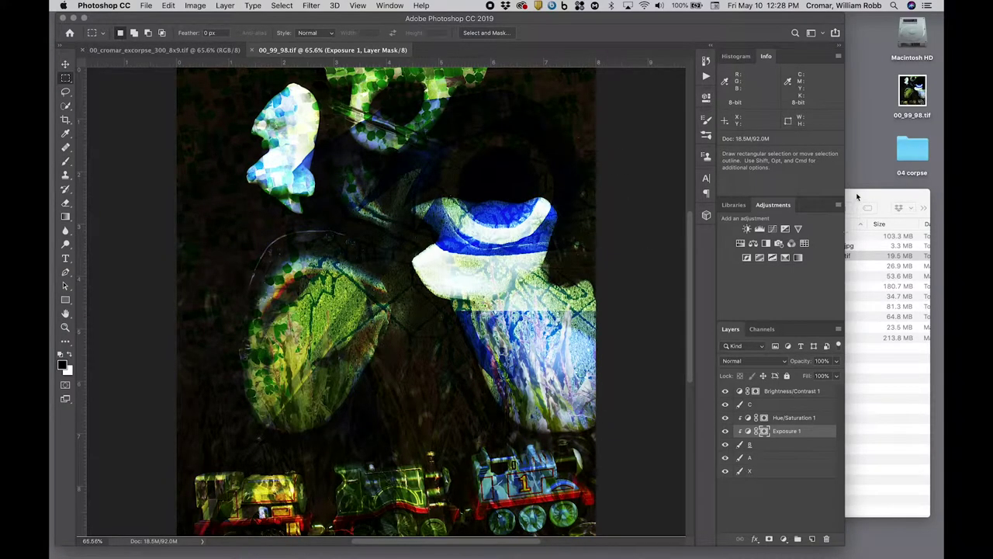
# Move 00_99_98.tif into 00_excorpse_share and put a duplicate at the top of 04 corpse
pyautogui.click(858, 197)
pyautogui.click(909, 91)
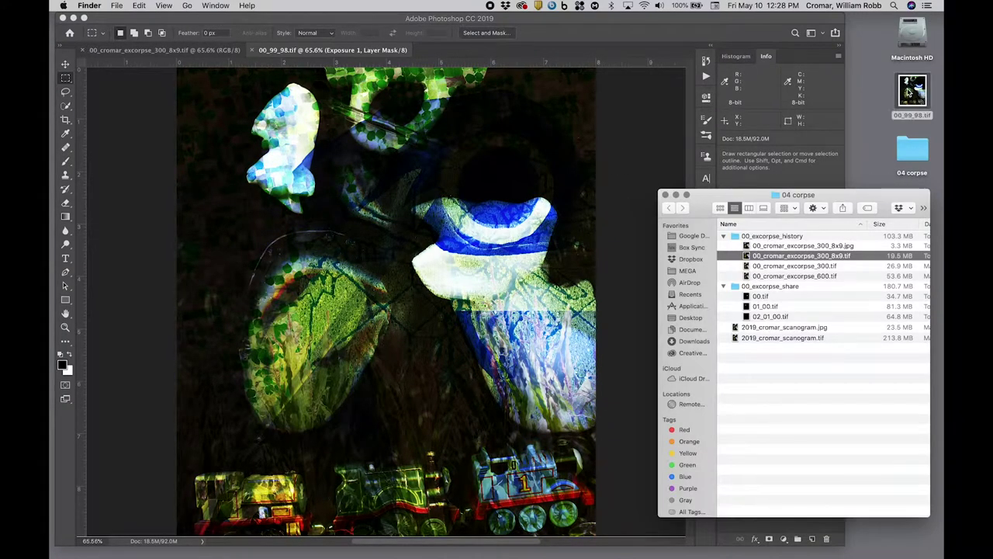
pyautogui.moveTo(910, 91); pyautogui.dragTo(735, 287)
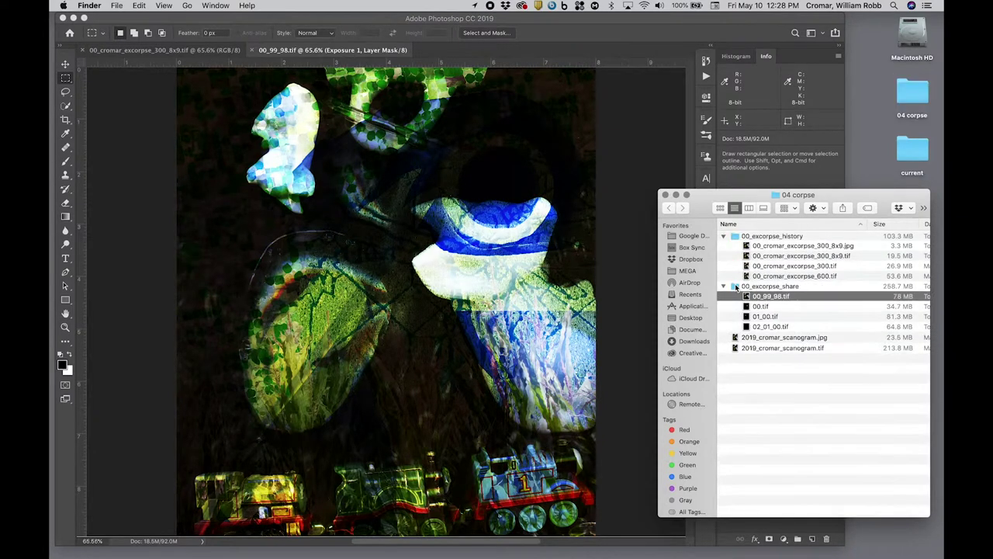
pyautogui.click(780, 410)
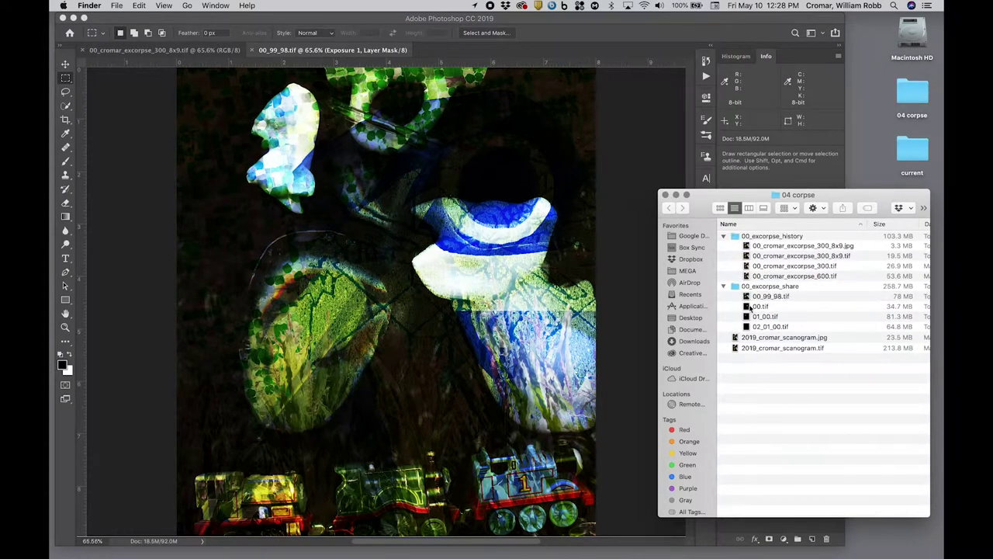
pyautogui.click(747, 300)
pyautogui.press('super+d')
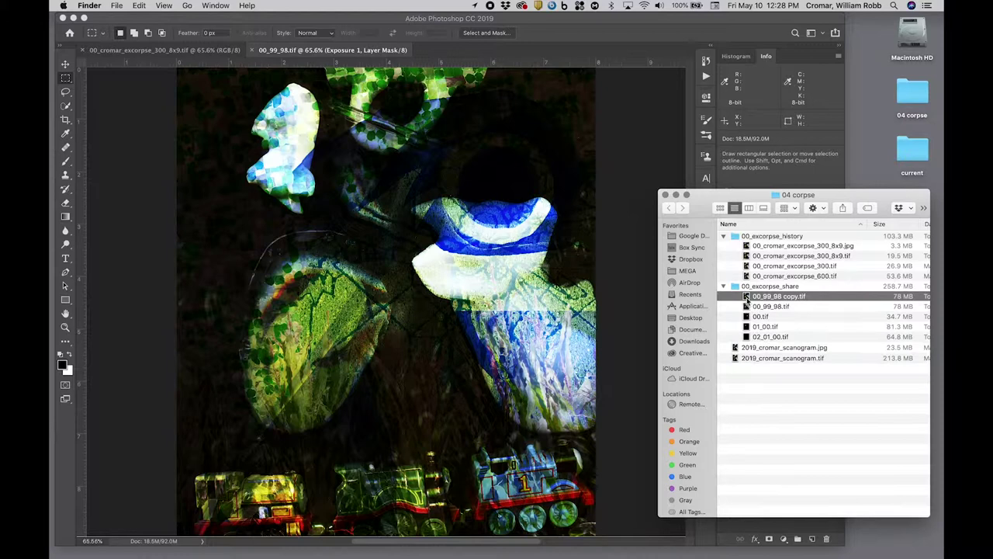
pyautogui.moveTo(747, 300); pyautogui.dragTo(763, 389)
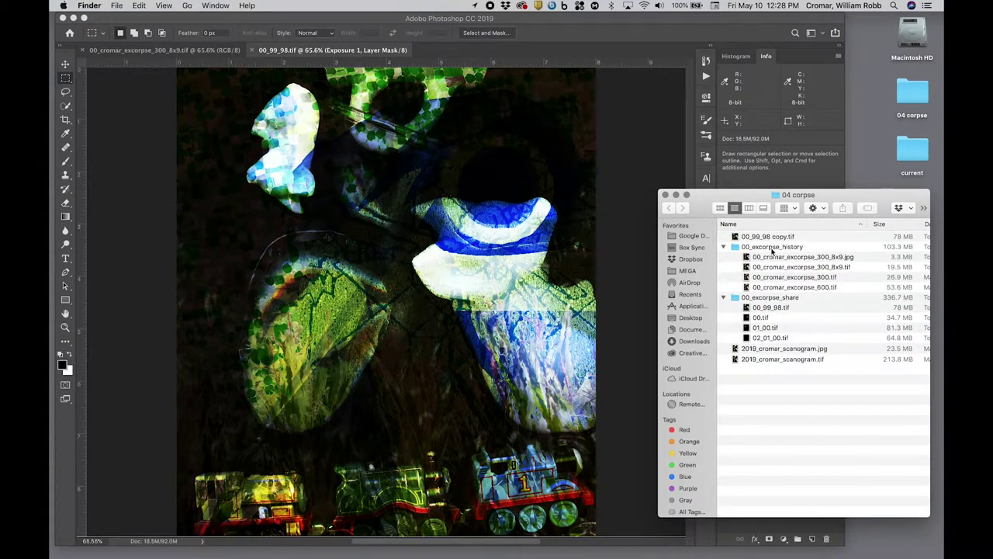
# Rename the copy to 2019_[surname]_excorpse_00_99_98.tif
pyautogui.click(776, 239)
pyautogui.click(776, 237)
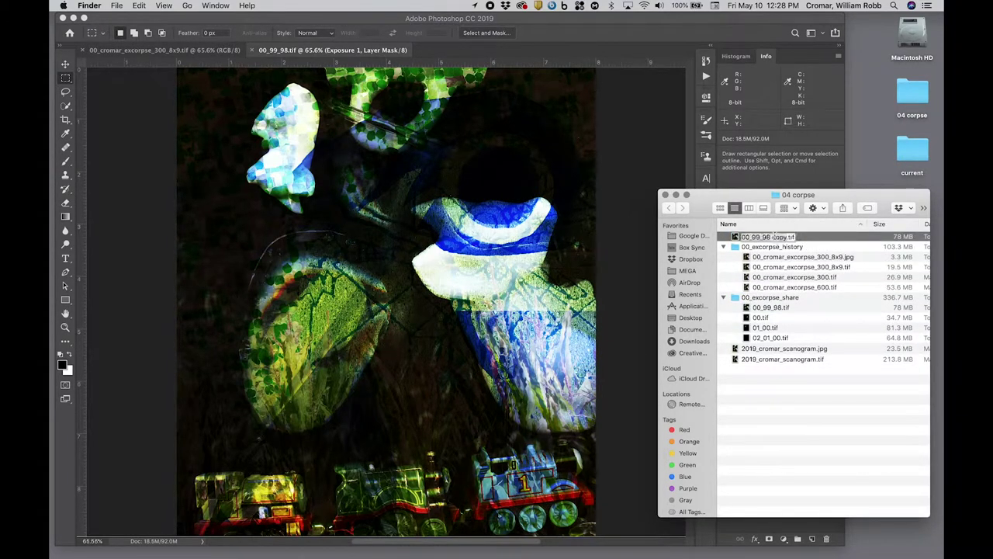
pyautogui.click(774, 238)
pyautogui.press('BackSpace')
pyautogui.press('BackSpace')
pyautogui.press('Delete')
pyautogui.press('Delete')
pyautogui.press('Delete')
pyautogui.write('2019_cromar_')
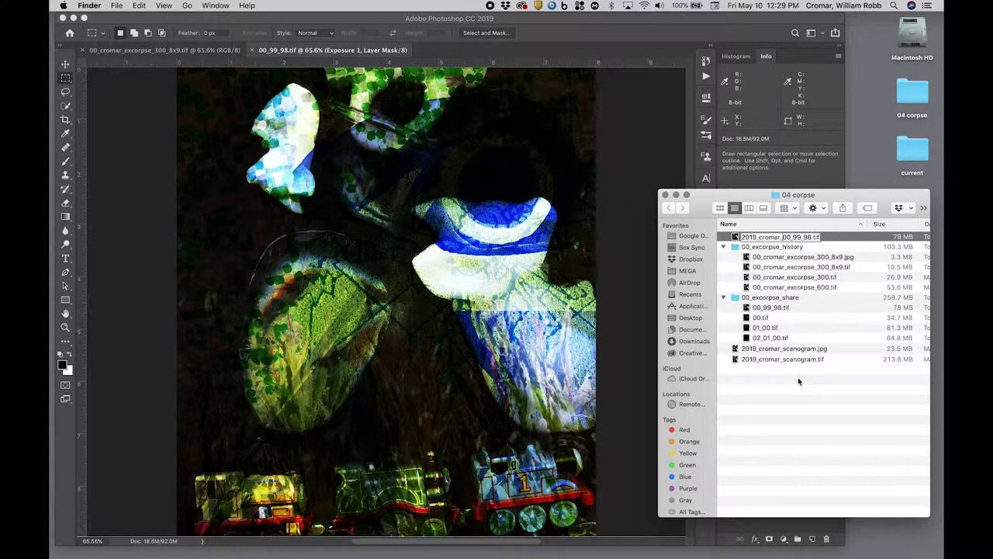
pyautogui.write('excorpse')
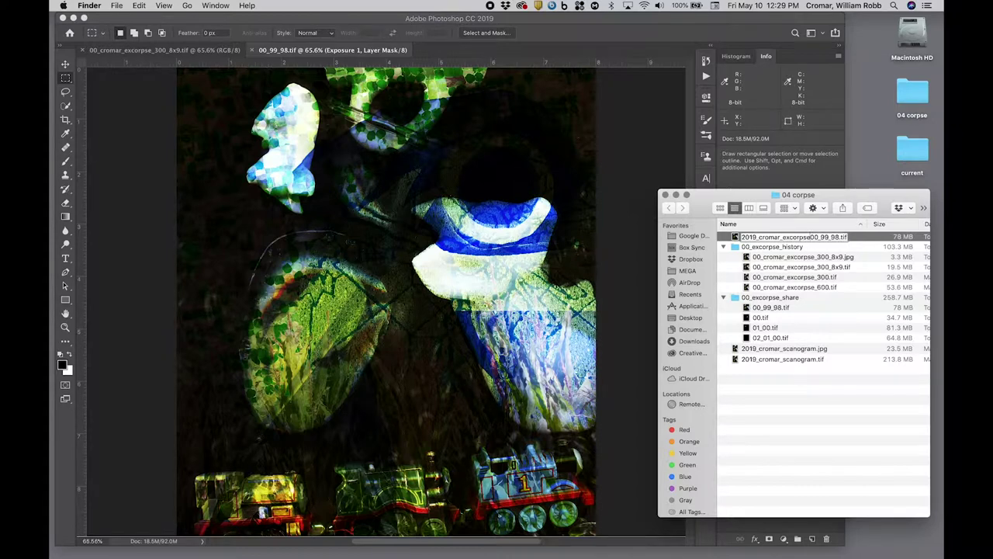
pyautogui.write('_')
pyautogui.press('Return')
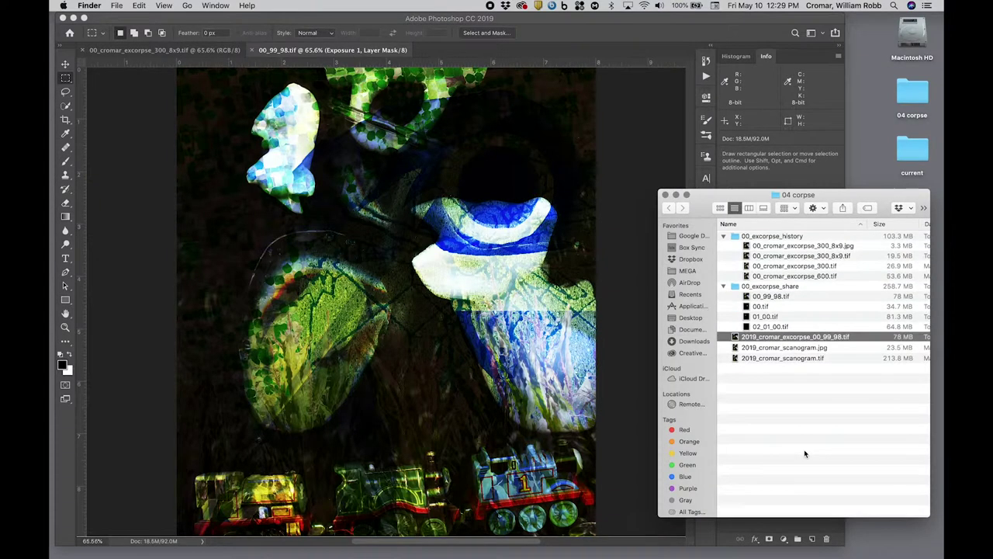
# Open the renamed 2019_[surname]_excorpse_00_99_98.tif in Photoshop
pyautogui.rightClick(768, 336)
pyautogui.moveTo(745, 312)
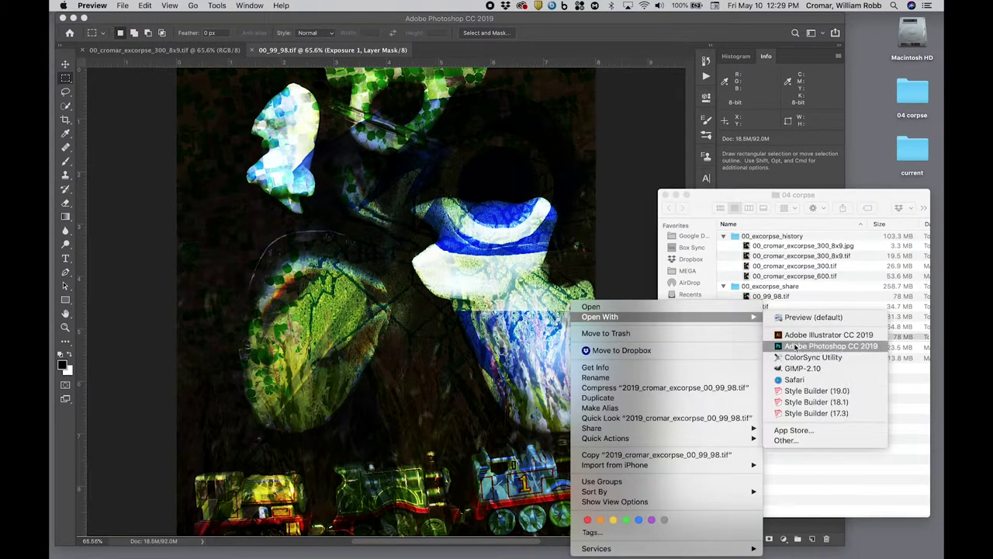
pyautogui.click(797, 346)
# Save a JPEG copy into 04 corpse, accepting the default JPEG quality options
pyautogui.click(151, 6)
pyautogui.click(169, 119)
pyautogui.click(442, 235)
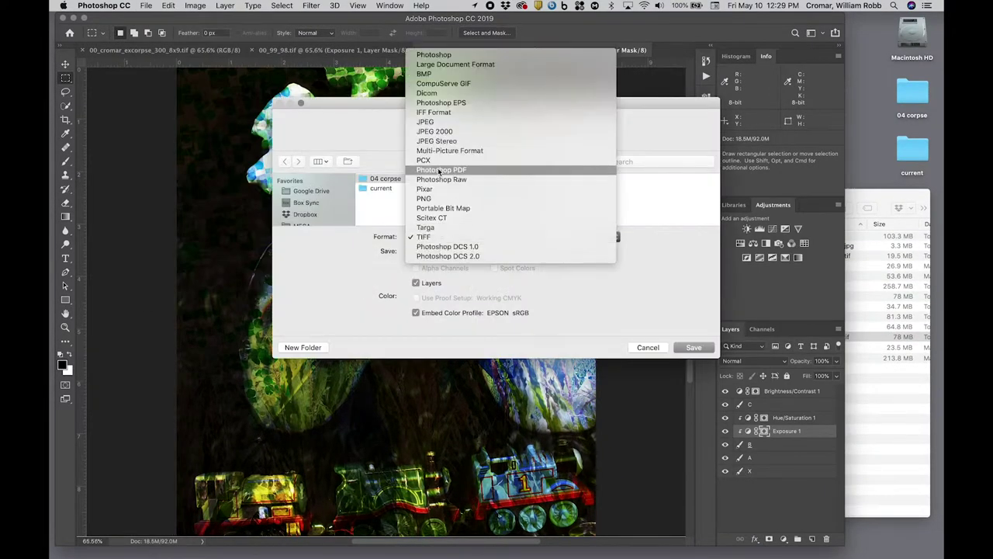
pyautogui.click(440, 124)
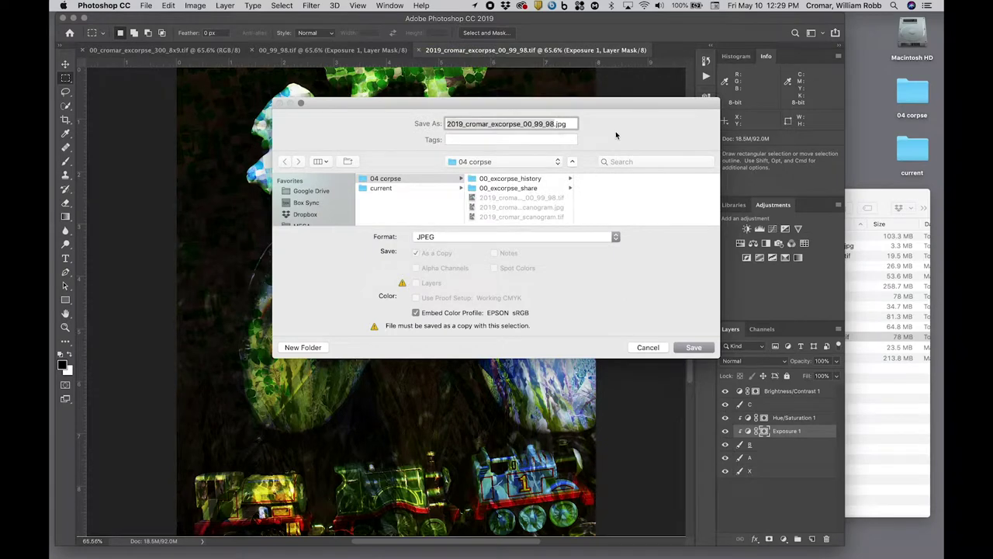
pyautogui.click(694, 349)
pyautogui.press('Return')
pyautogui.click(880, 415)
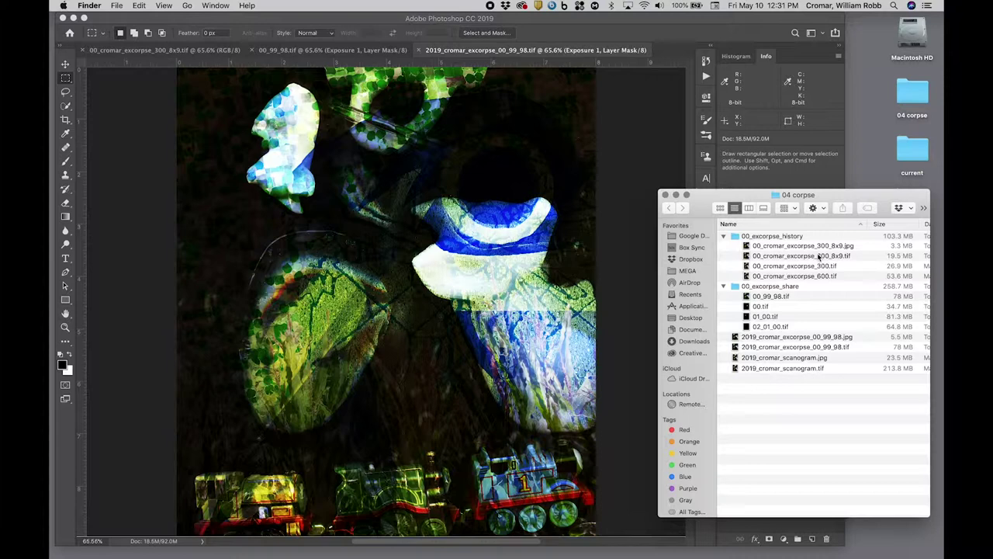
# Copy the 300_8x9 history JPEG into 04 corpse and rename it 2019_[surname]_excorpse_00.jpg
pyautogui.click(818, 246)
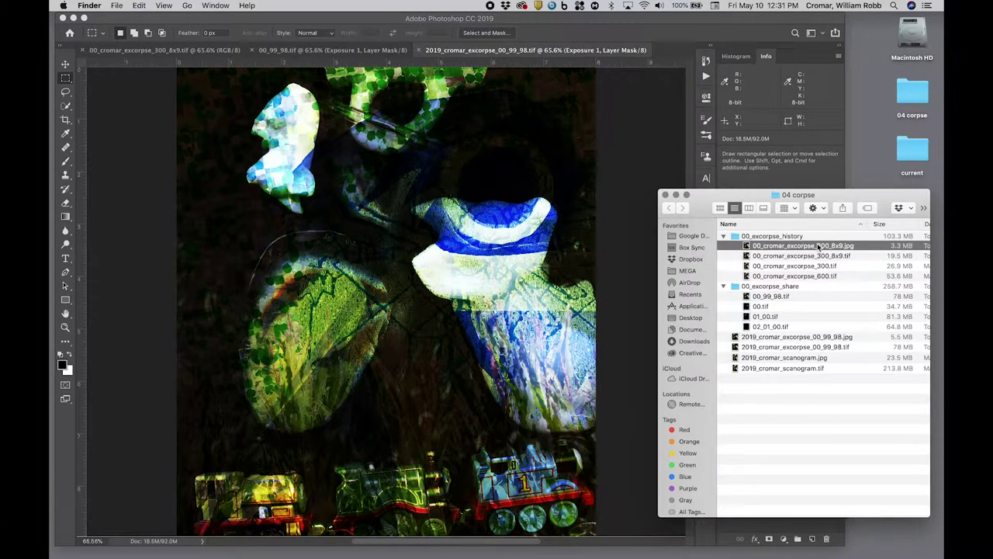
pyautogui.moveTo(819, 246); pyautogui.dragTo(811, 407)
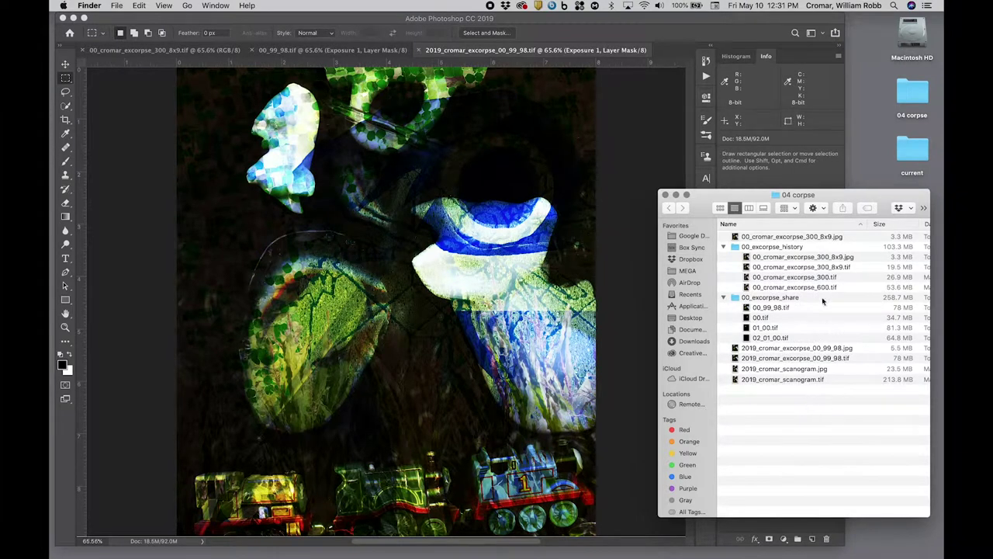
pyautogui.click(826, 238)
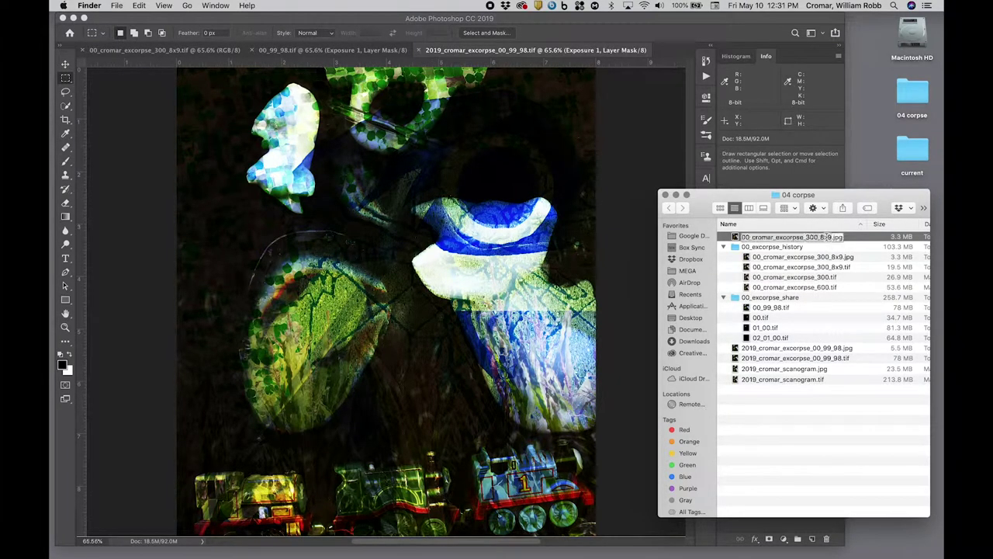
pyautogui.write('2019')
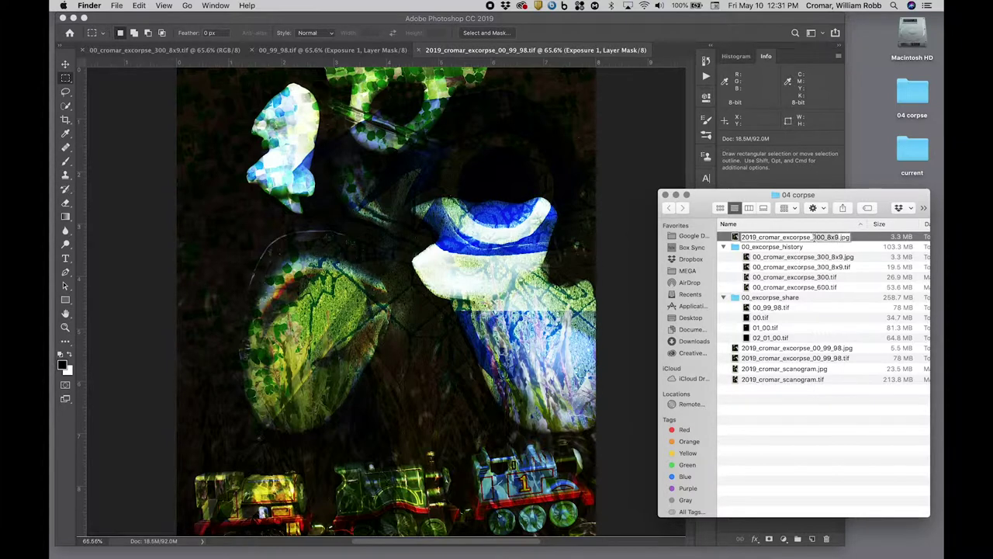
pyautogui.moveTo(813, 237); pyautogui.dragTo(851, 236)
pyautogui.write('00')
pyautogui.press('Return')
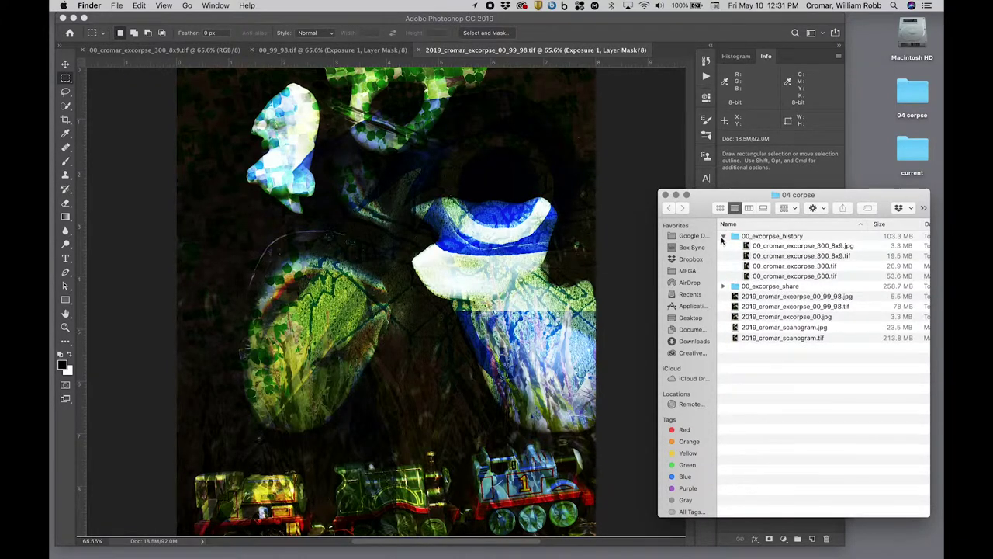
# Compare the two renamed JPEGs in 04 corpse, then clear the selection
pyautogui.click(822, 256)
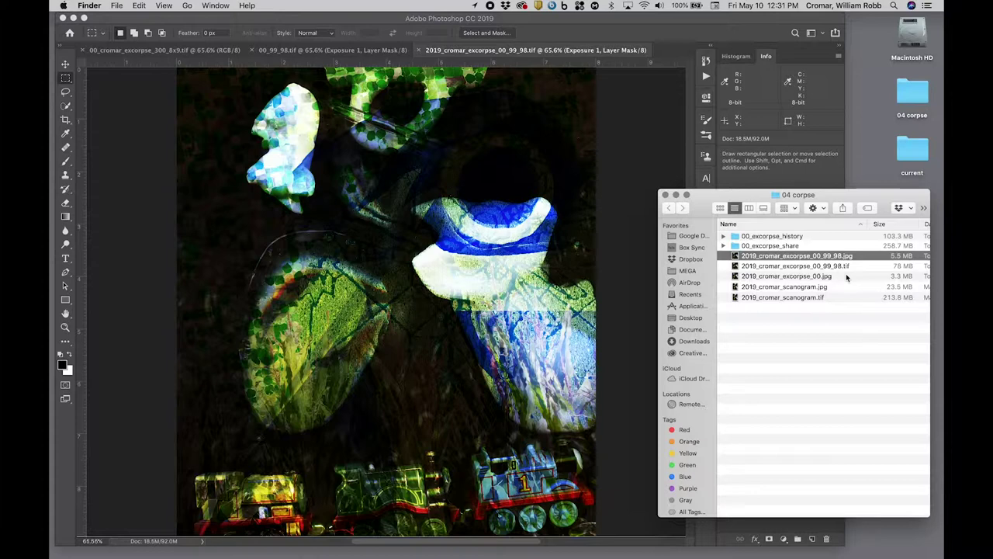
pyautogui.click(847, 277)
pyautogui.click(854, 257)
pyautogui.click(852, 278)
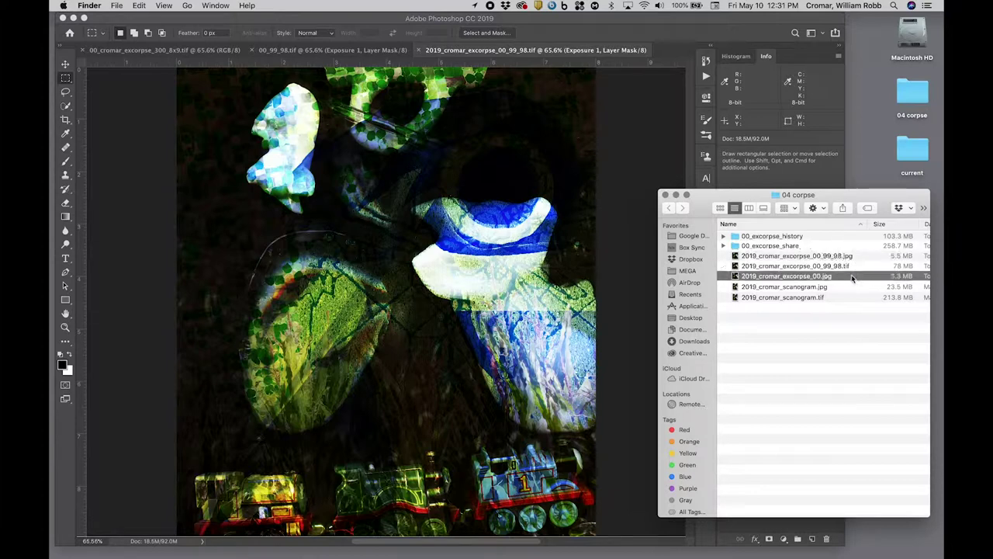
pyautogui.click(850, 350)
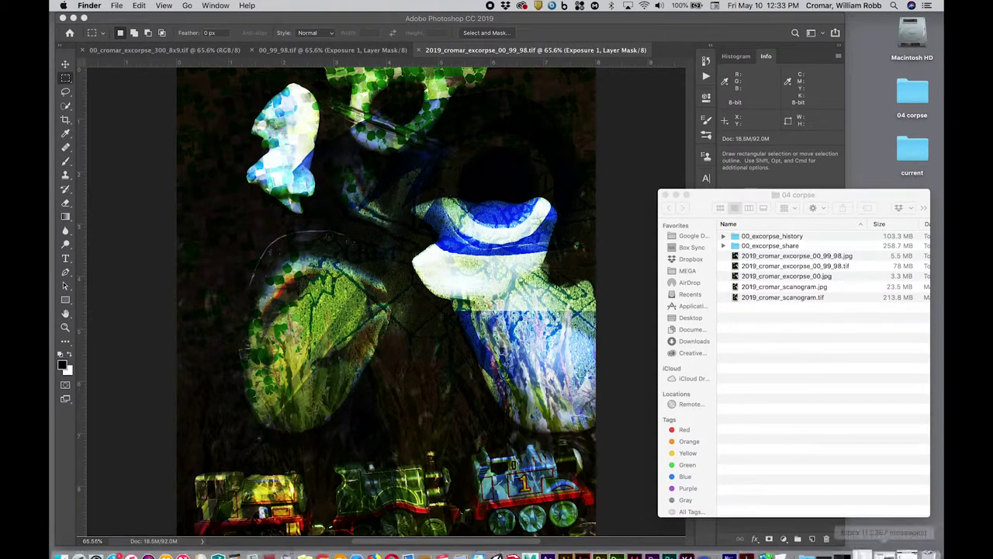
# Upload 2019_cromar_excorpse_00_99_98.tif, its JPEG and 2019_cromar_excorpse_00.jpg from Finder into Box's 04_excorpse folder
pyautogui.click(899, 546)
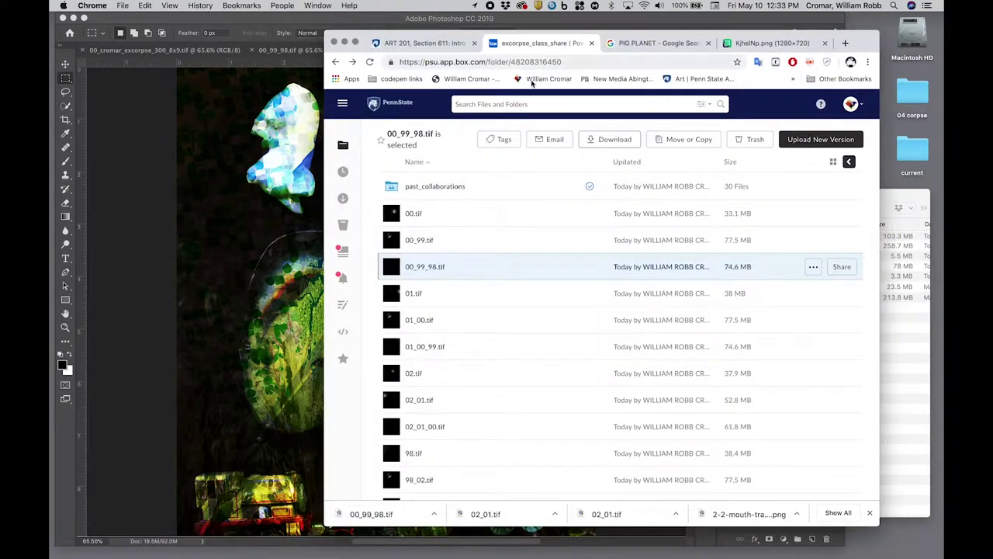
pyautogui.click(335, 61)
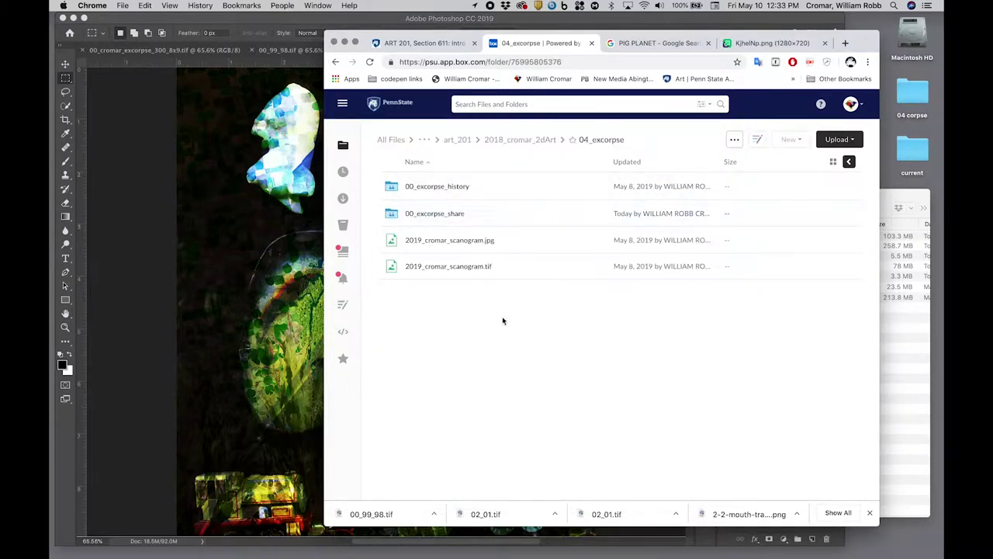
pyautogui.click(885, 199)
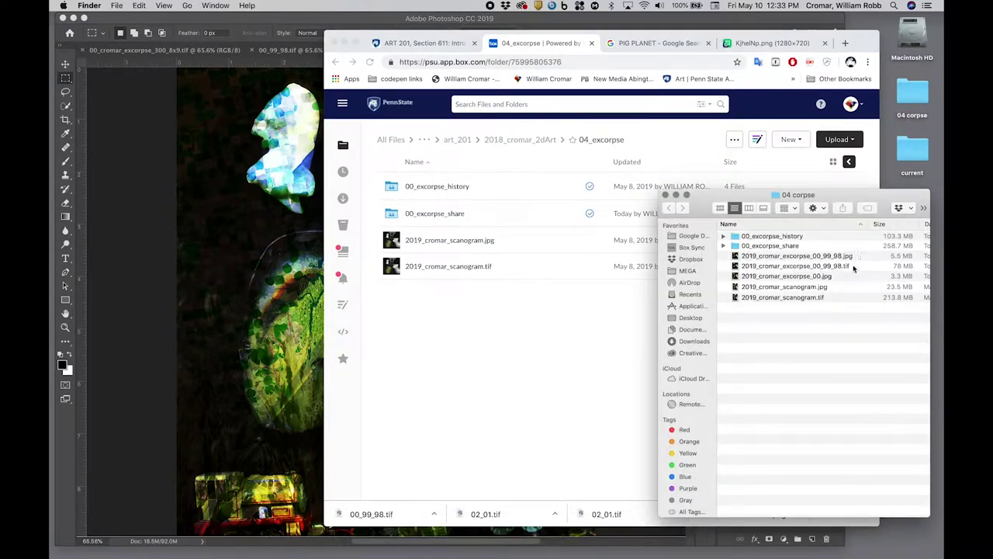
pyautogui.click(832, 258)
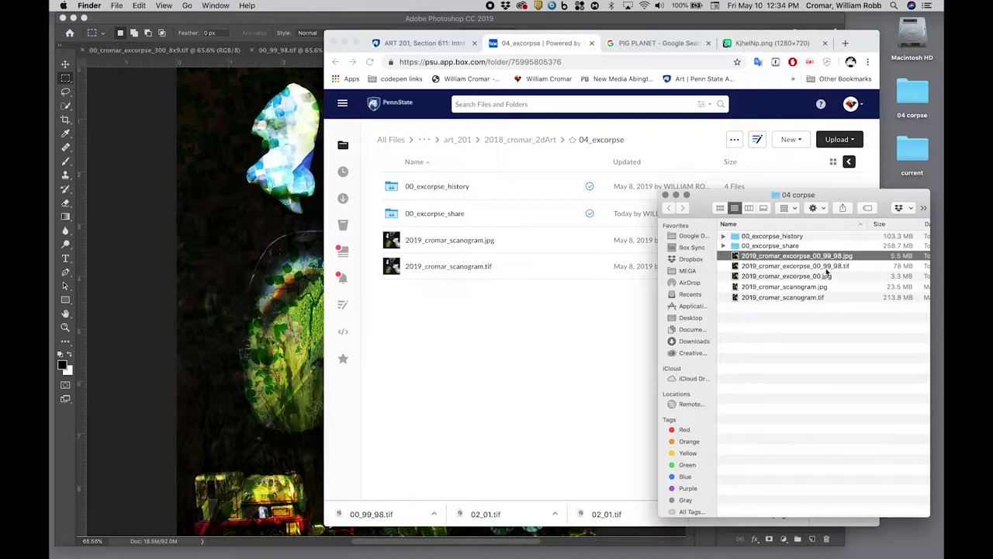
pyautogui.keyDown('shift'); pyautogui.click(826, 269); pyautogui.keyUp('shift')
pyautogui.keyDown('shift'); pyautogui.click(825, 276); pyautogui.keyUp('shift')
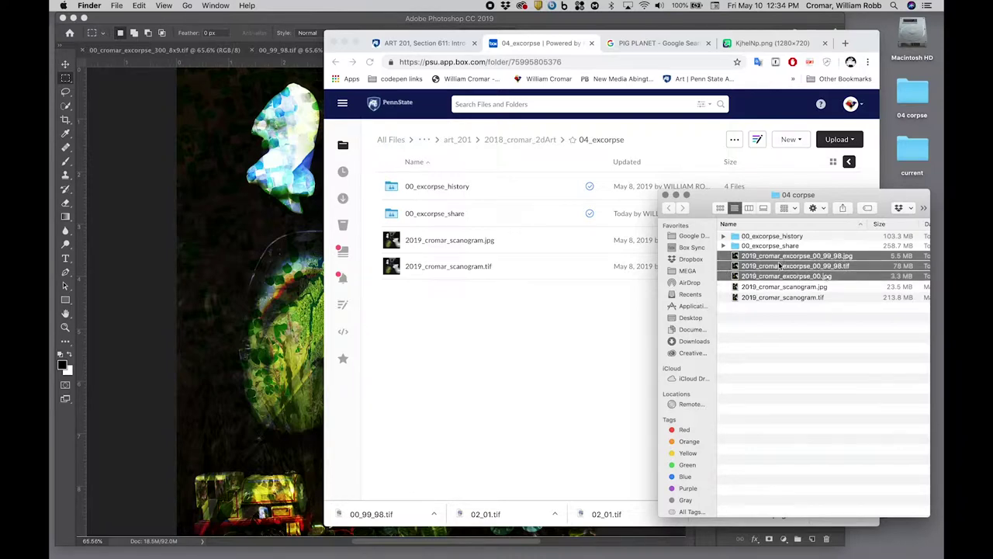
pyautogui.moveTo(780, 267); pyautogui.dragTo(584, 373)
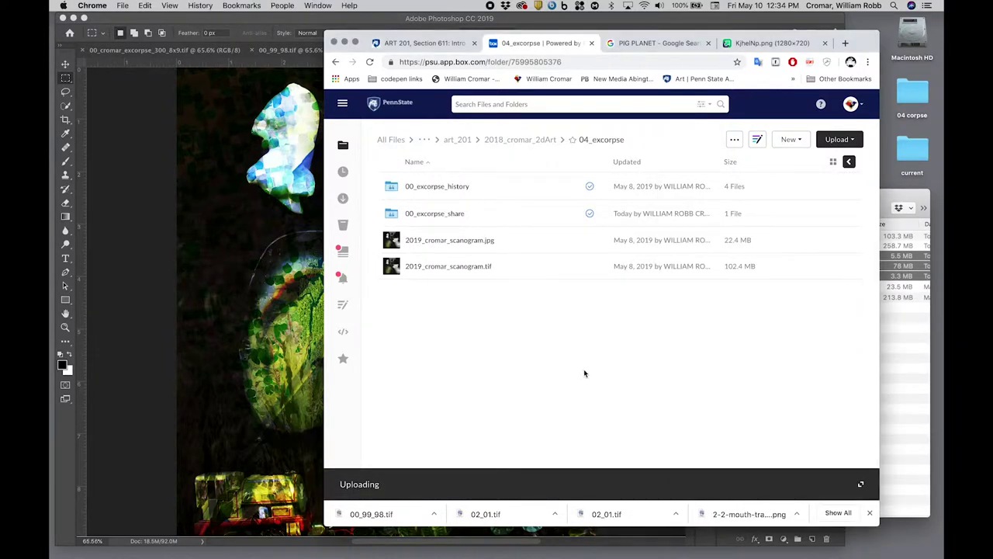